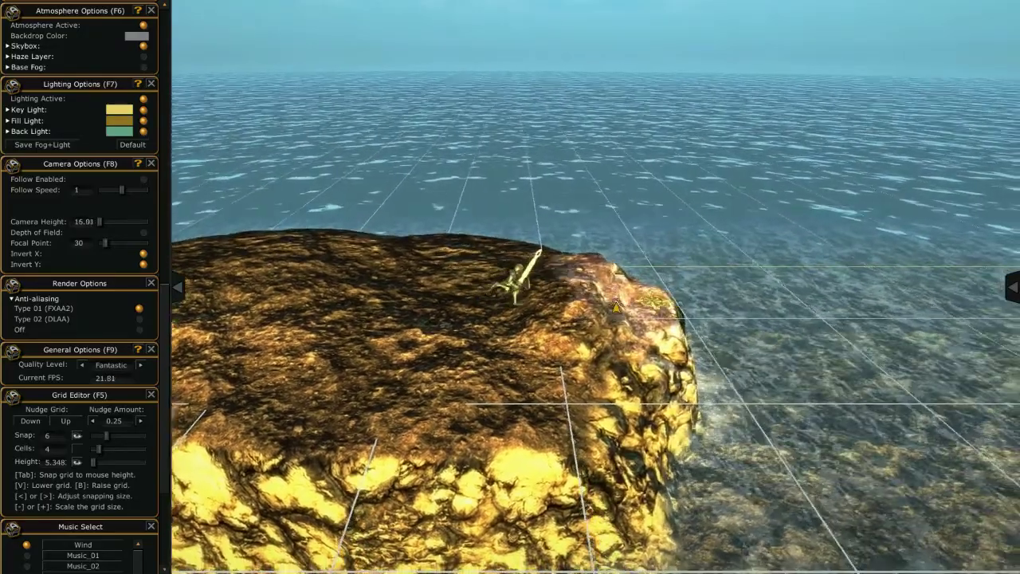
Raise a tall terrain mound on the island and build up its peak and left slope
left_click_drag(617, 307, 652, 317)
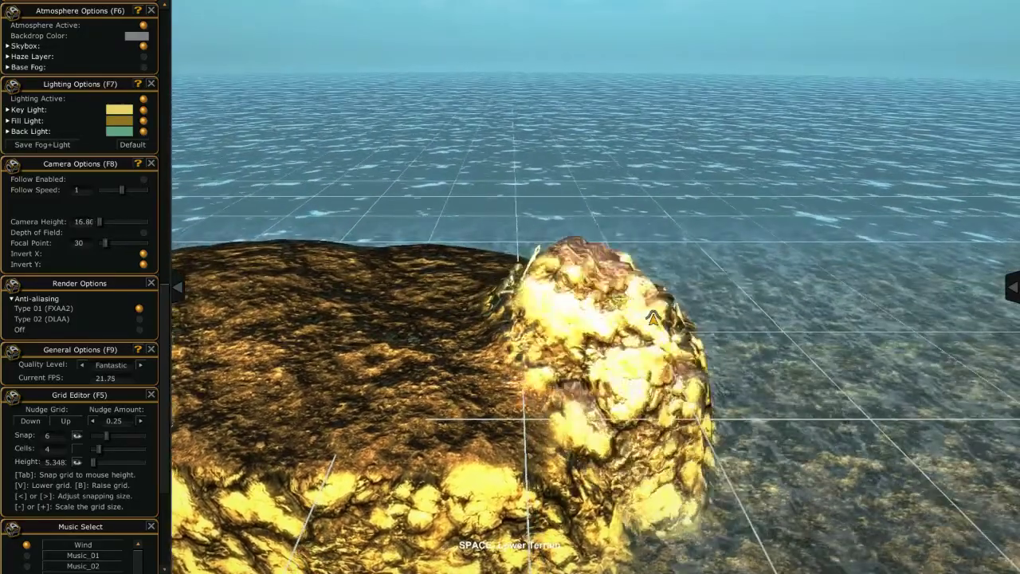
left_click_drag(489, 355, 483, 386)
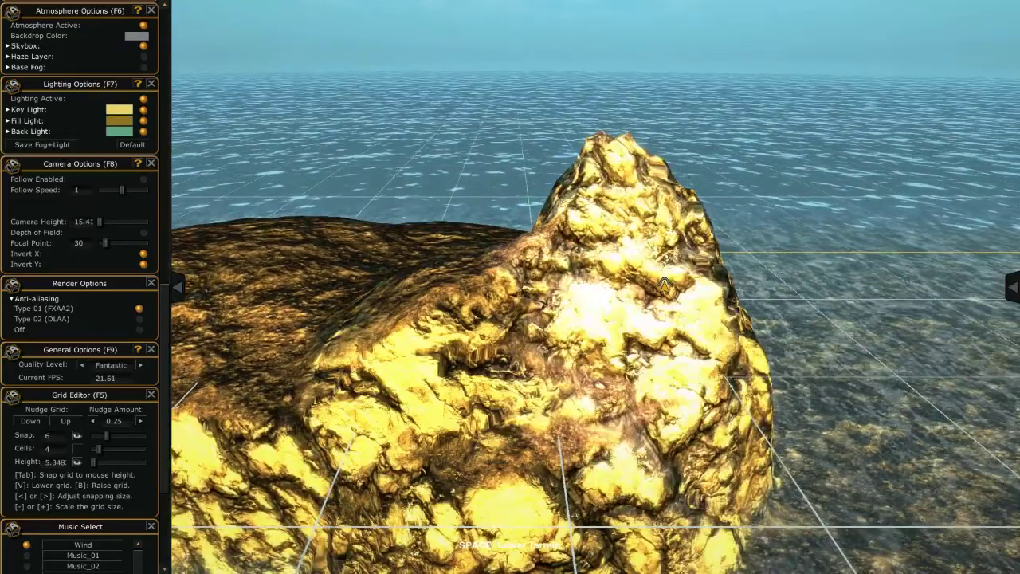
left_click_drag(664, 285, 412, 276)
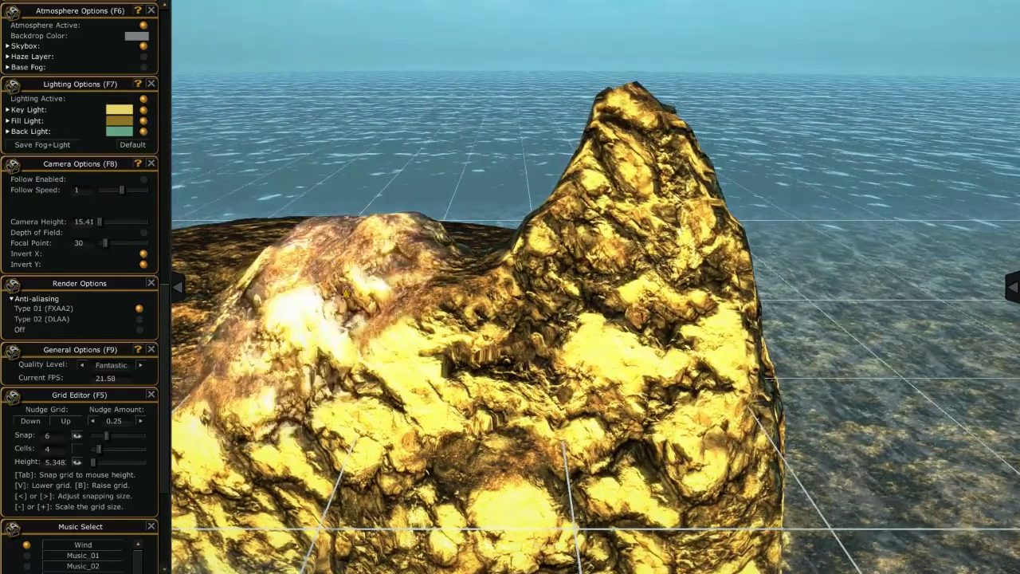
left_click_drag(329, 276, 439, 359)
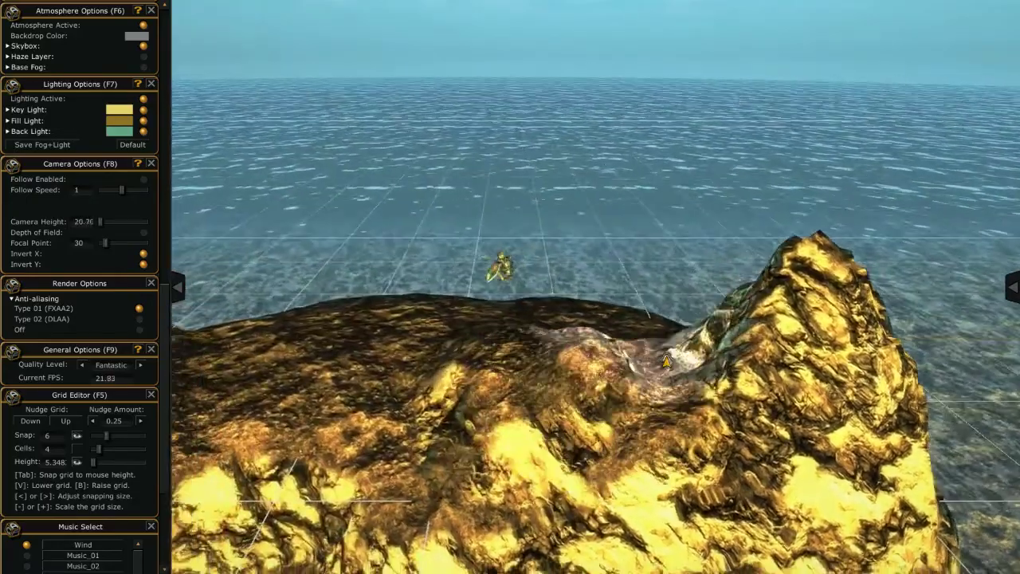
Flatten the peak into a level plateau
right_click_drag(440, 359, 859, 279)
mouse_move(859, 279)
left_mouse_down()
mouse_move(582, 341)
mouse_move(607, 301)
left_mouse_up()
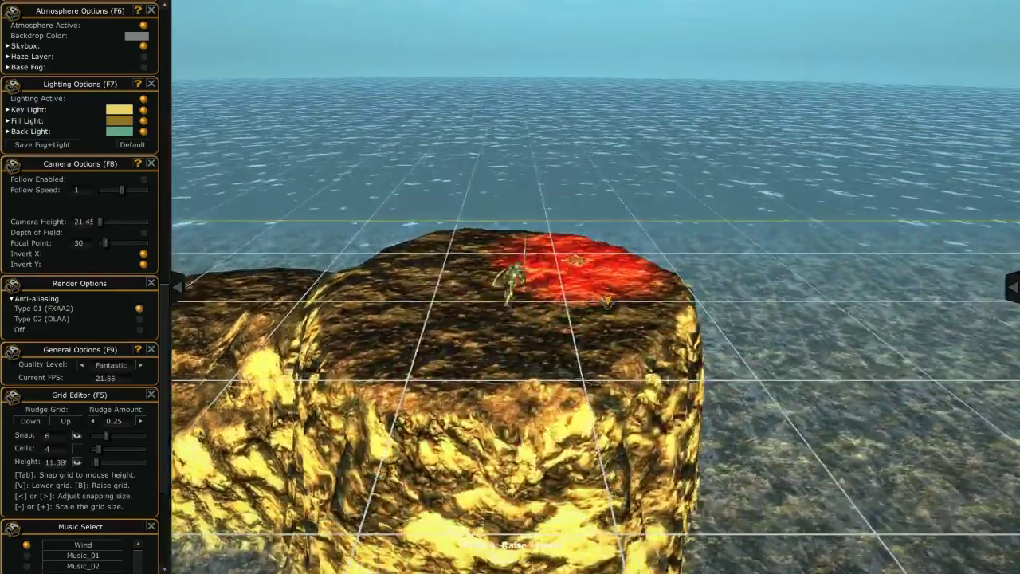
right_click_drag(607, 302, 557, 323)
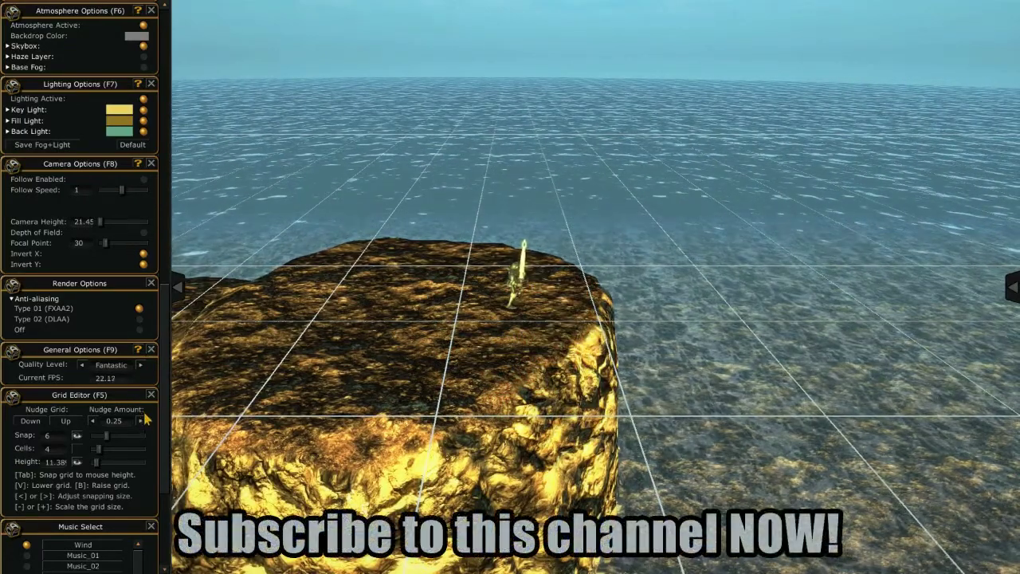
Raise the building grid two steps to 11.88 and raise a mound on the plateau
left_click(67, 423)
left_click(67, 423)
mouse_move(502, 367)
left_mouse_down()
mouse_move(594, 314)
mouse_move(343, 390)
left_mouse_up()
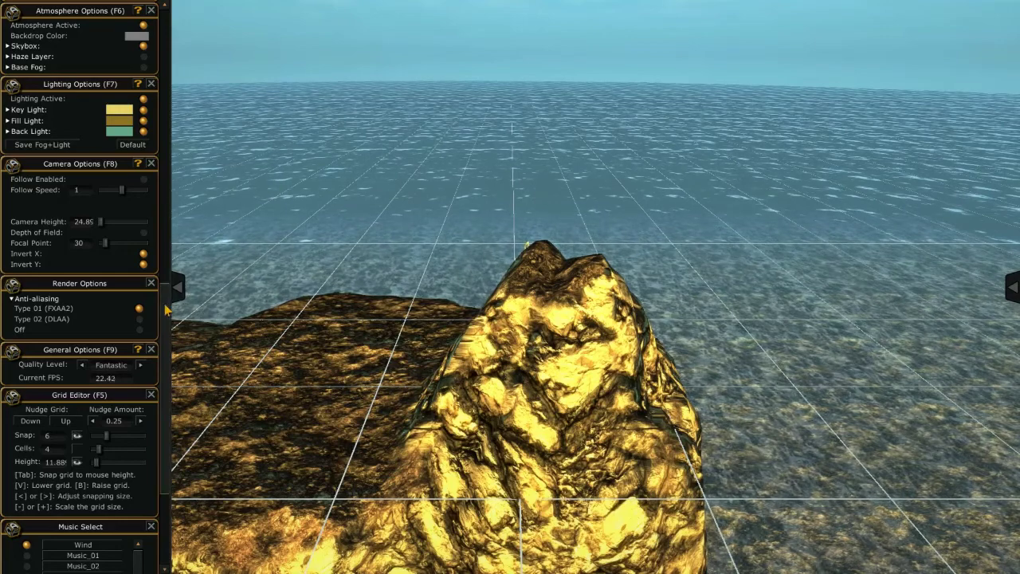
Paint a lighter texture at zero brush power, then restore power and level the peak flat
scroll(168, 283, "up", 10)
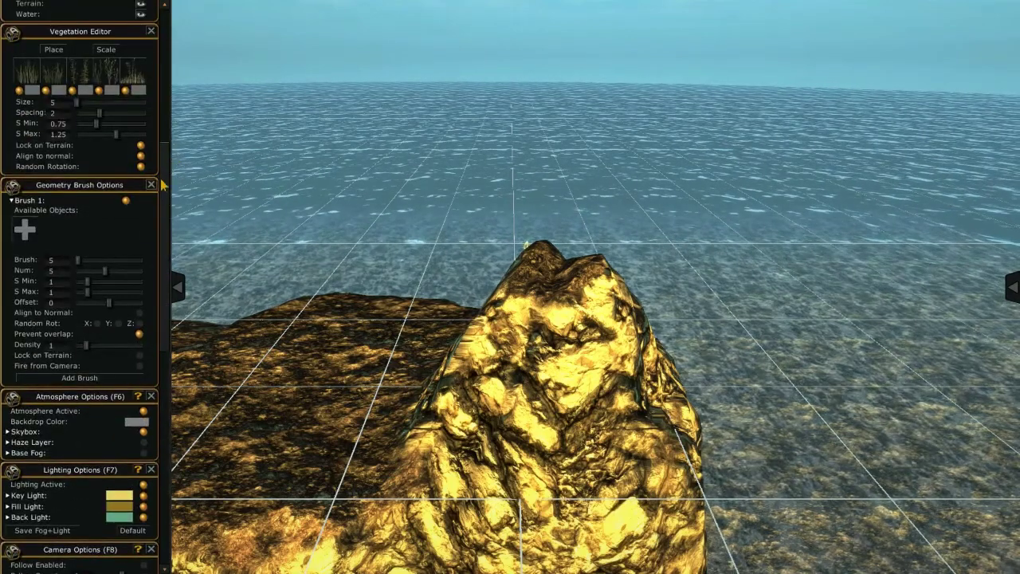
scroll(166, 185, "up", 6)
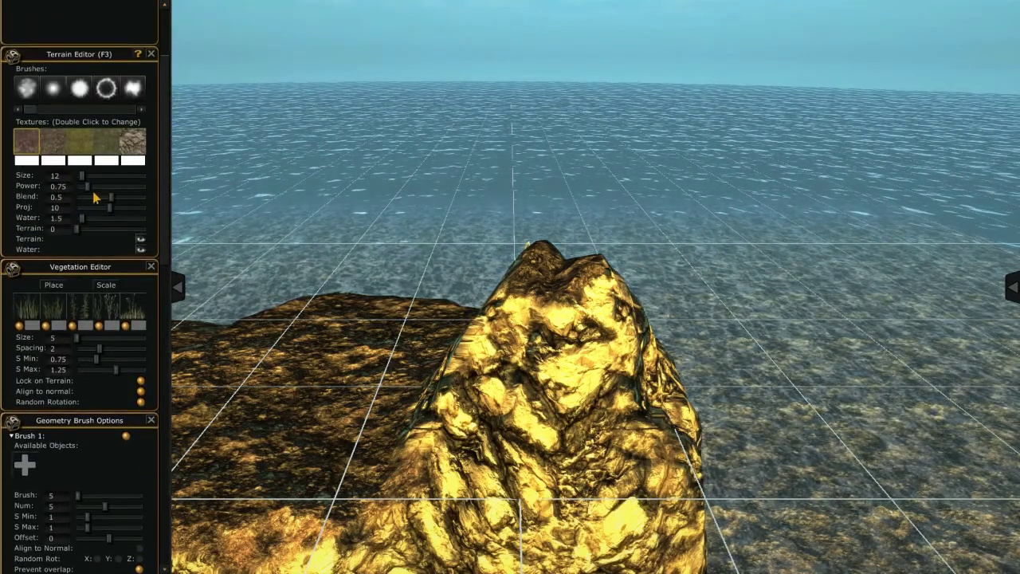
left_click_drag(83, 185, 75, 186)
mouse_move(363, 335)
left_mouse_down()
mouse_move(482, 341)
mouse_move(430, 319)
left_mouse_up()
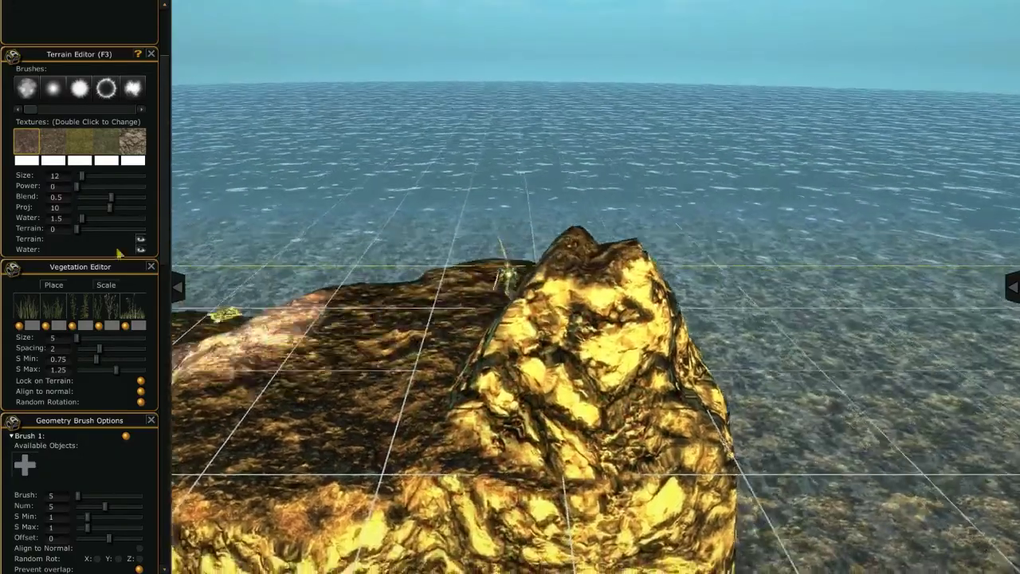
left_click_drag(75, 186, 91, 194)
mouse_move(661, 388)
left_mouse_down()
mouse_move(593, 411)
mouse_move(550, 291)
left_mouse_up()
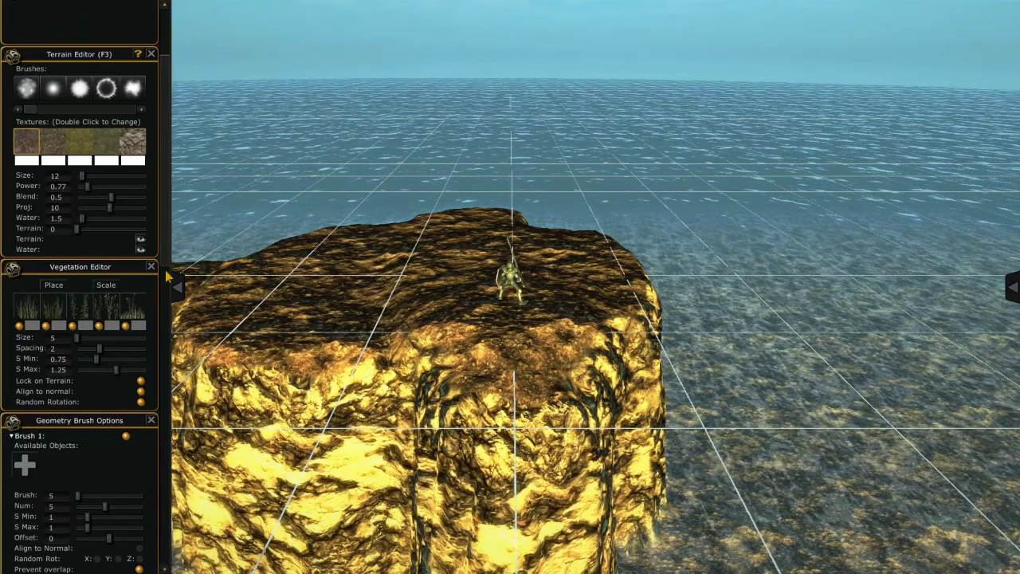
Collapse Brush 1's settings and pull the Grid Editor out into a floating window
scroll(164, 318, "down", 5)
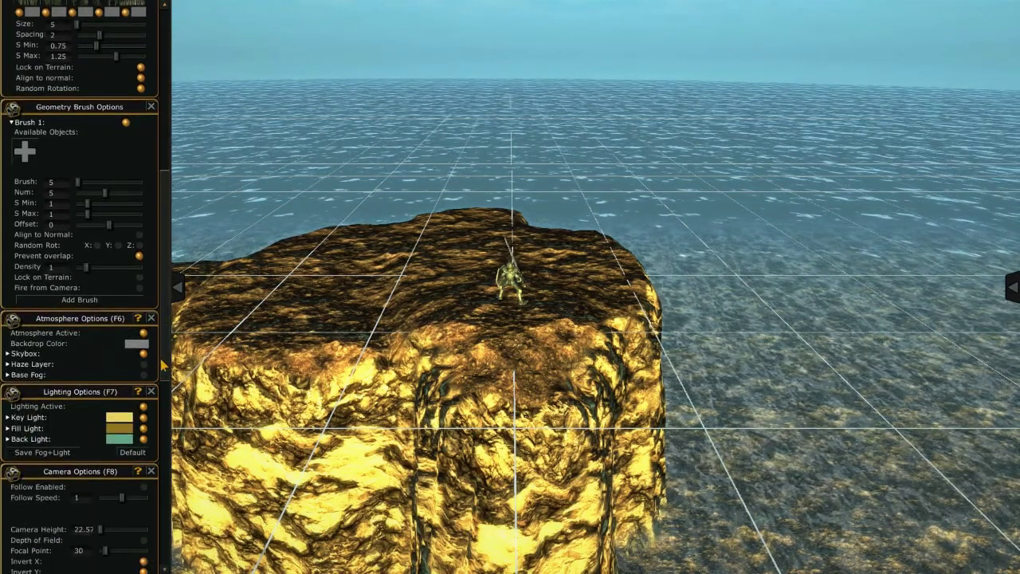
scroll(164, 342, "up", 5)
scroll(164, 204, "up", 2)
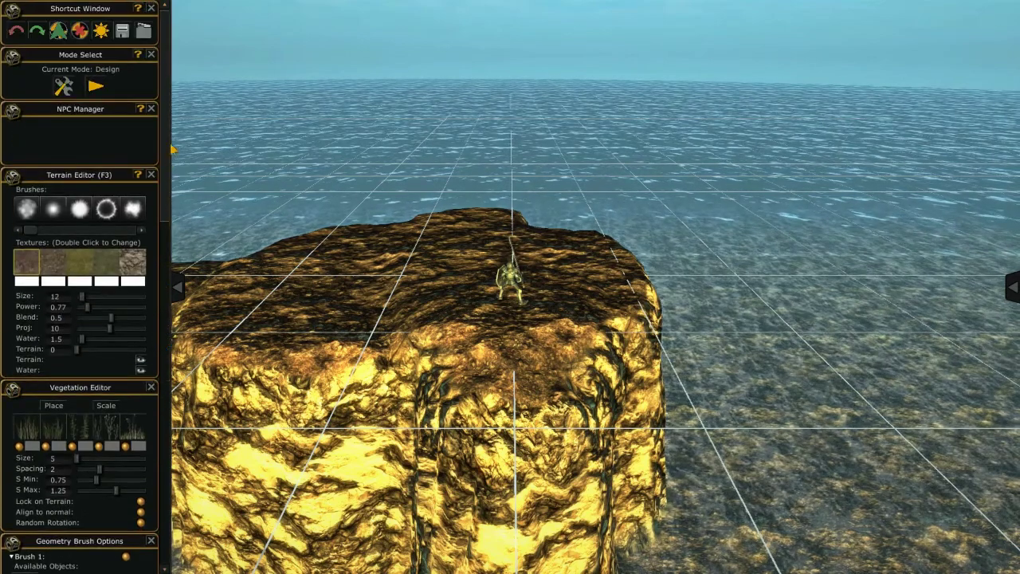
mouse_move(171, 151)
left_mouse_down()
mouse_move(169, 421)
mouse_move(169, 357)
left_mouse_up()
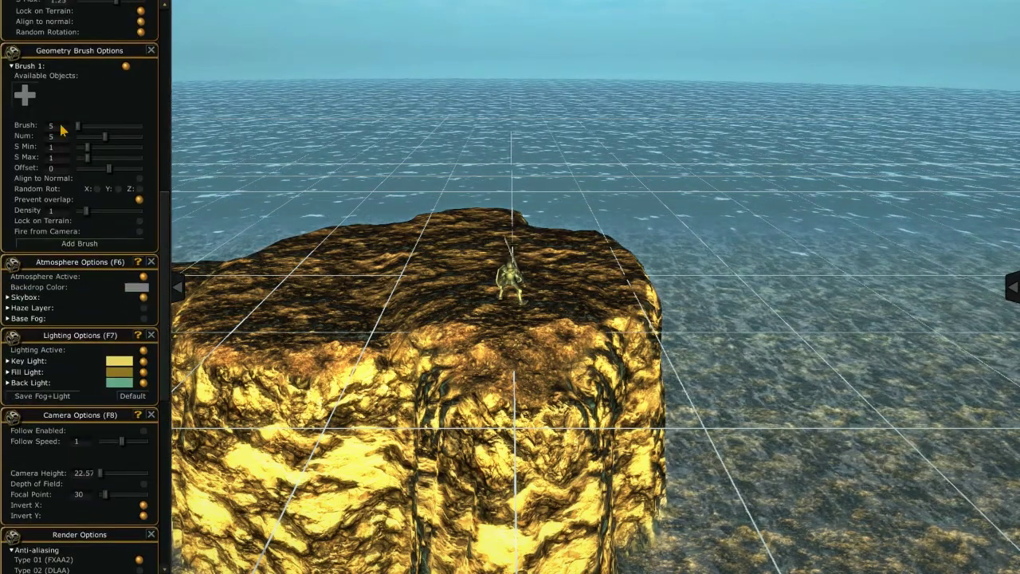
left_click(67, 69)
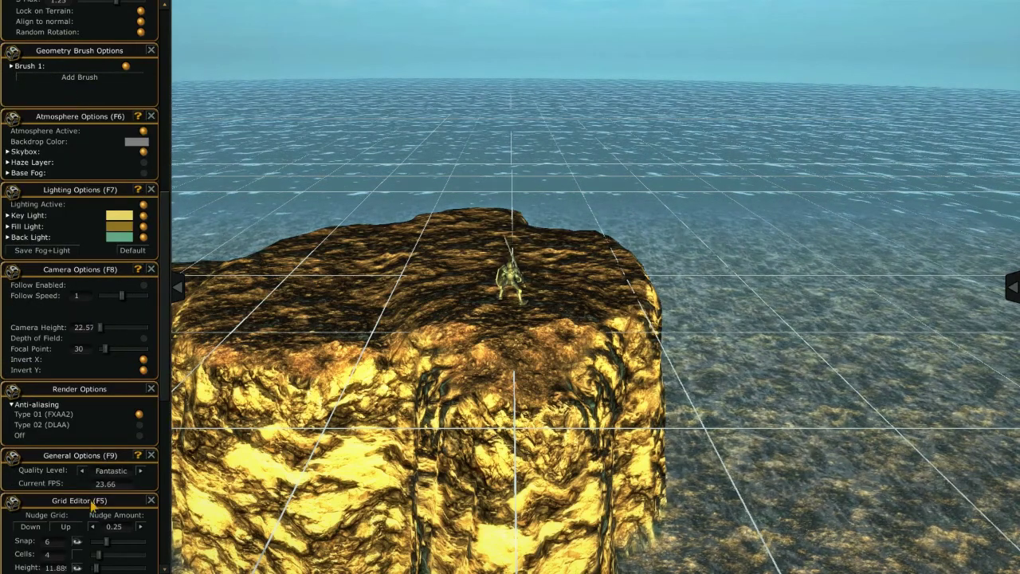
mouse_move(91, 501)
left_mouse_down()
mouse_move(394, 320)
mouse_move(310, 381)
left_mouse_up()
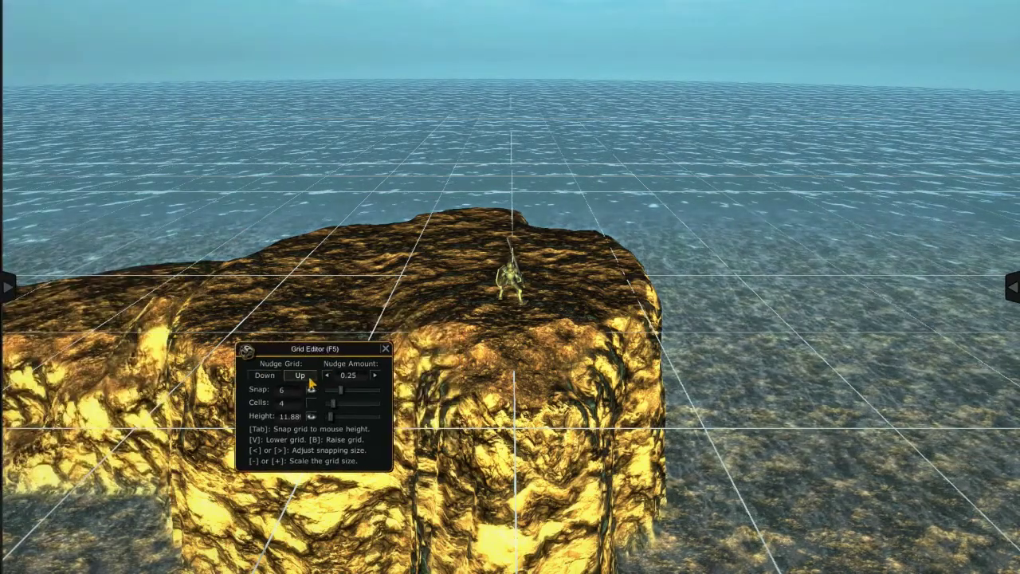
Raise the grid two steps from 12.13 to 12.38
left_click(307, 378)
left_click(308, 378)
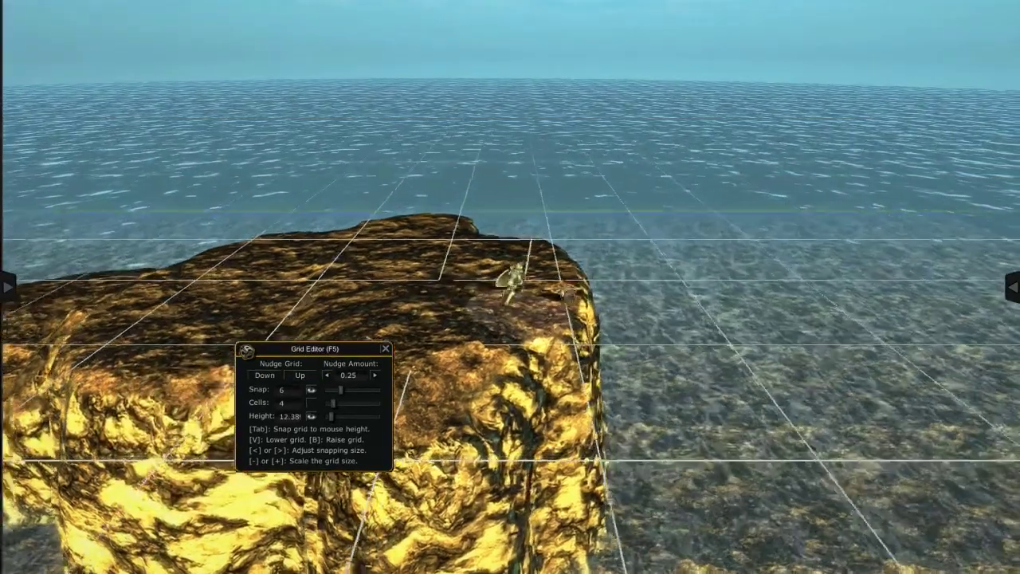
right_click_drag(339, 324, 339, 324)
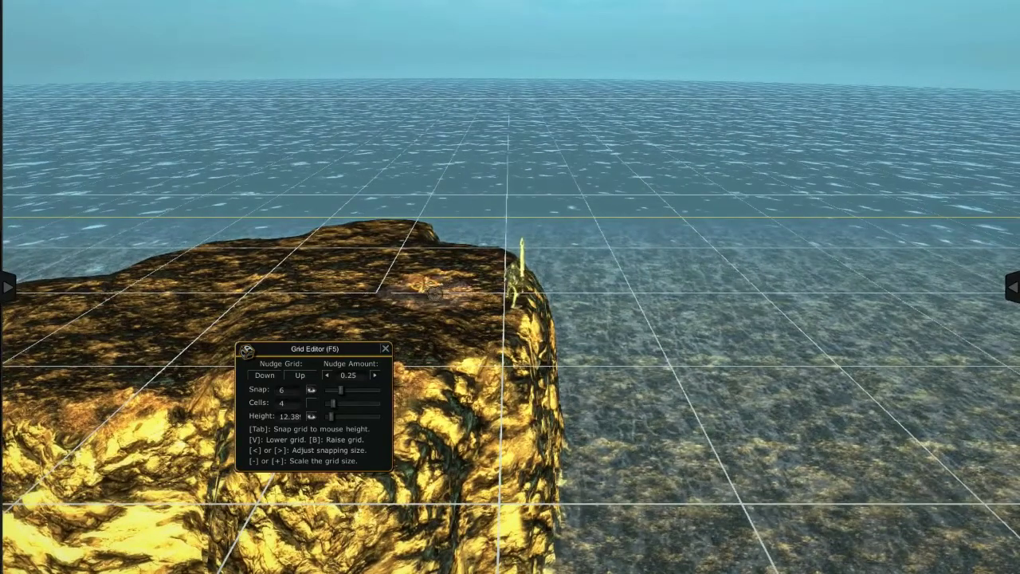
Float the Terrain Editor and arrange it beside the Grid Editor window at lower left
left_click(10, 289)
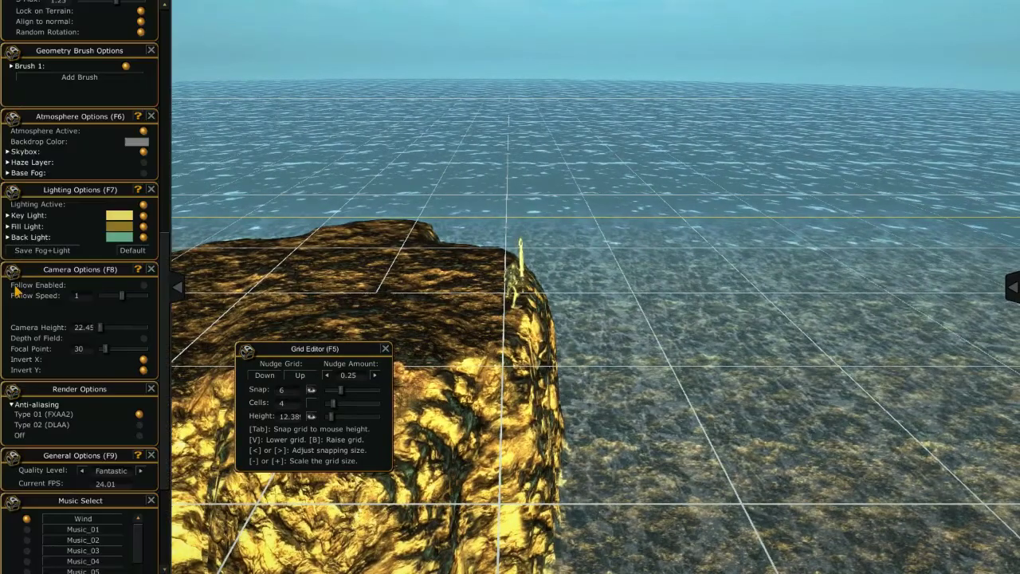
scroll(72, 292, "up", 3)
scroll(80, 239, "up", 3)
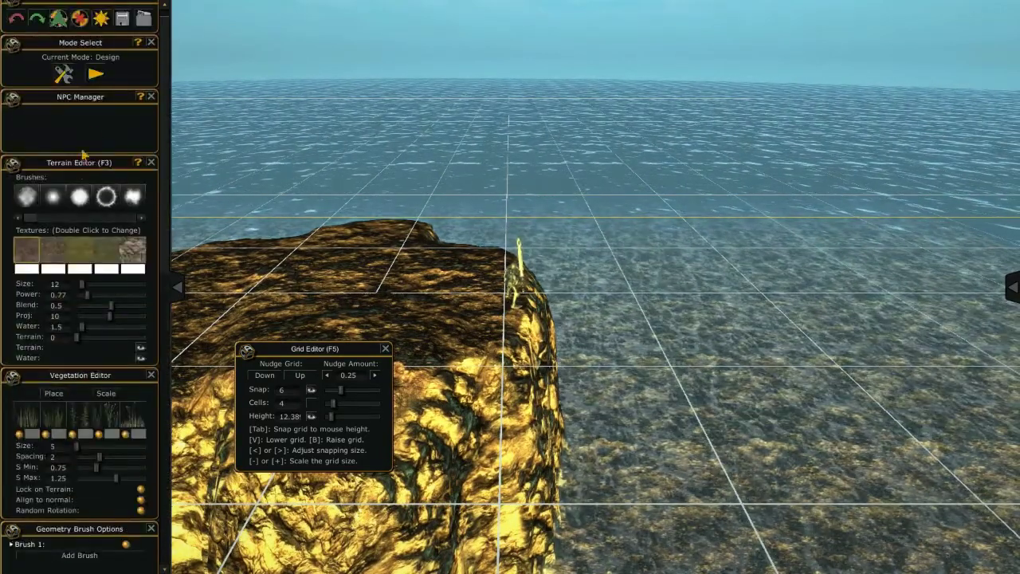
left_click_drag(159, 163, 423, 84)
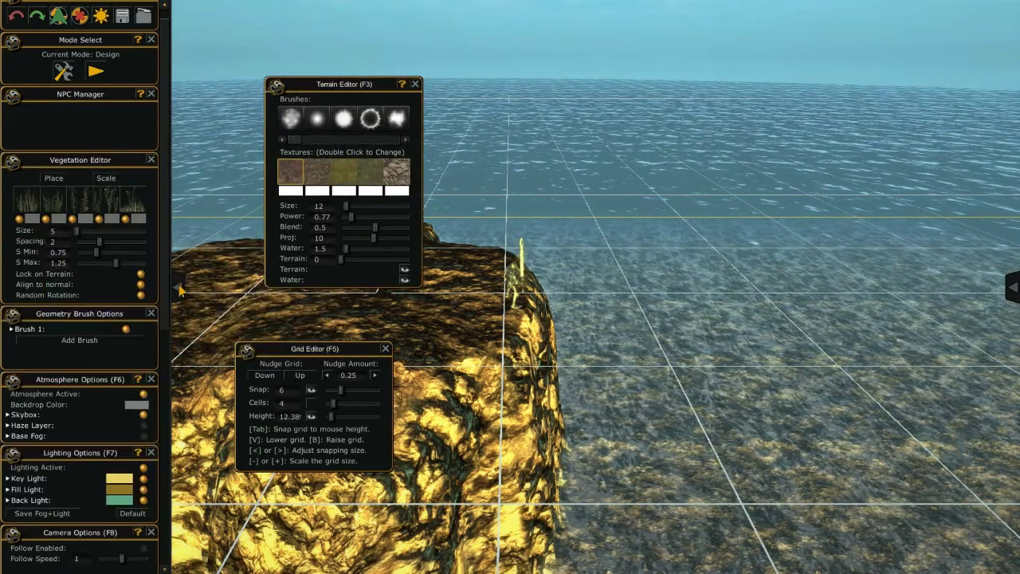
left_click_drag(283, 349, 821, 413)
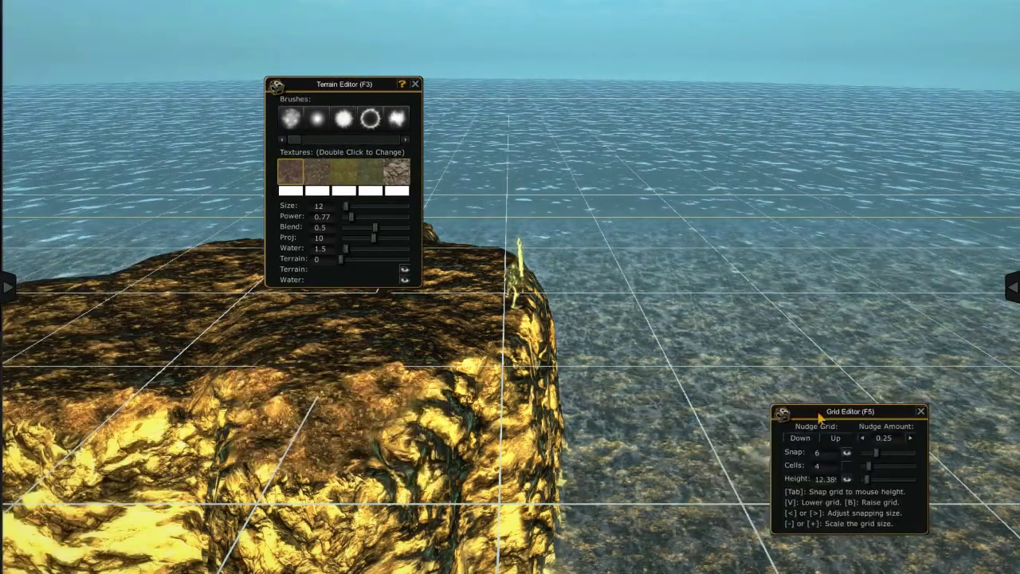
left_click_drag(385, 92, 683, 361)
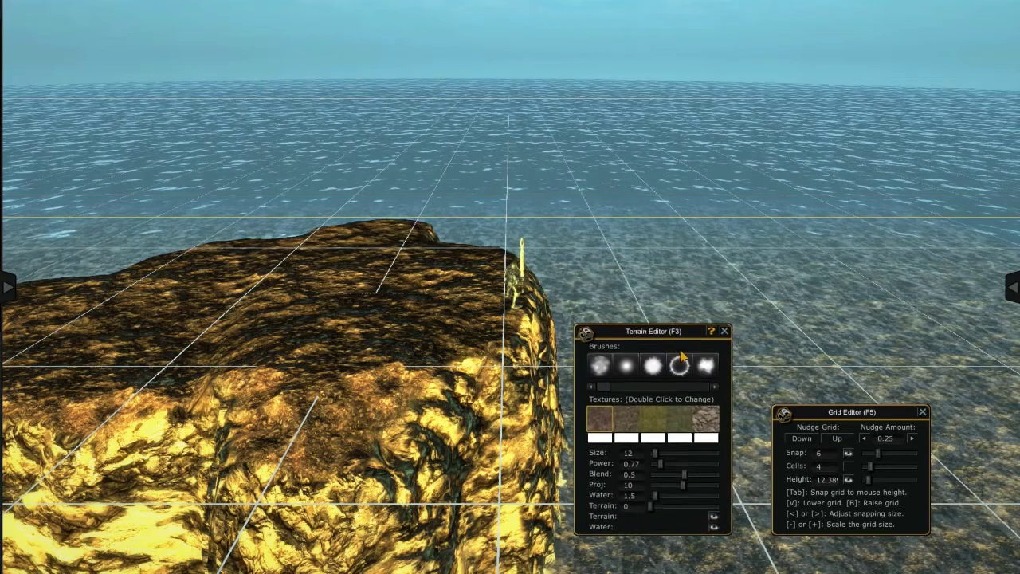
left_click_drag(588, 364, 124, 351)
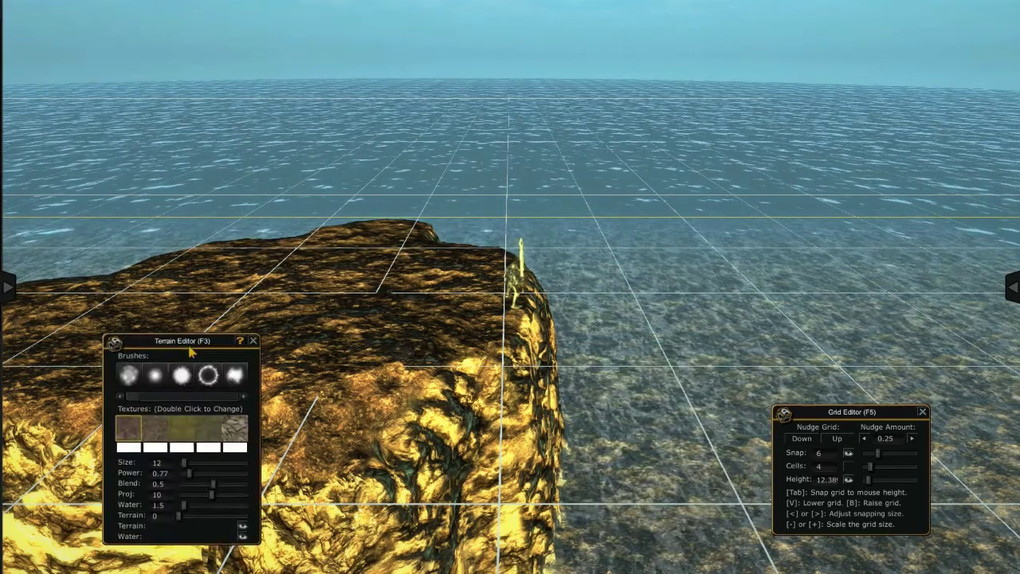
left_click_drag(848, 417, 767, 435)
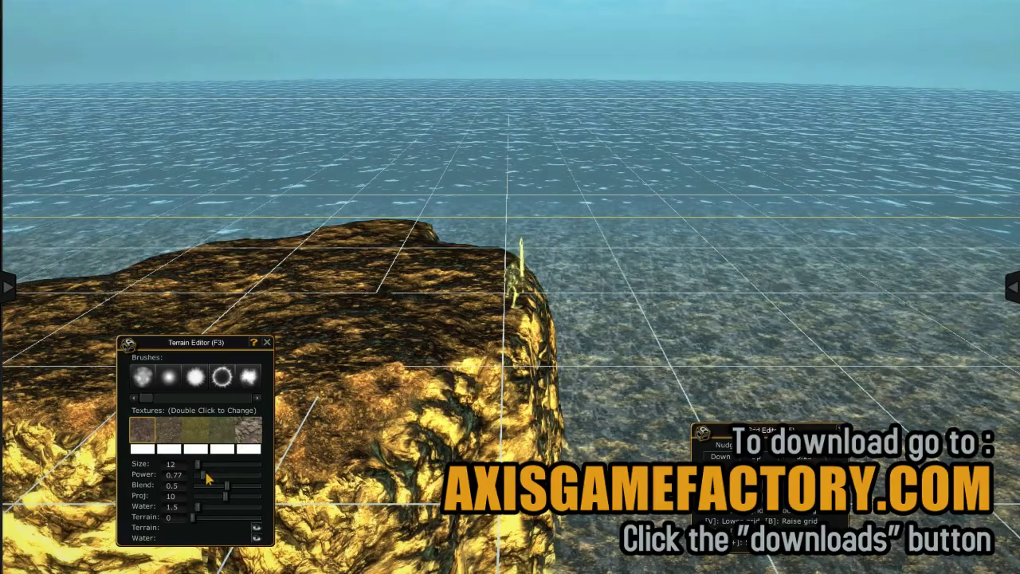
Paint a pale reddish texture over the rock, raise a new mound, and set power to 1.54
left_click_drag(415, 375, 471, 305)
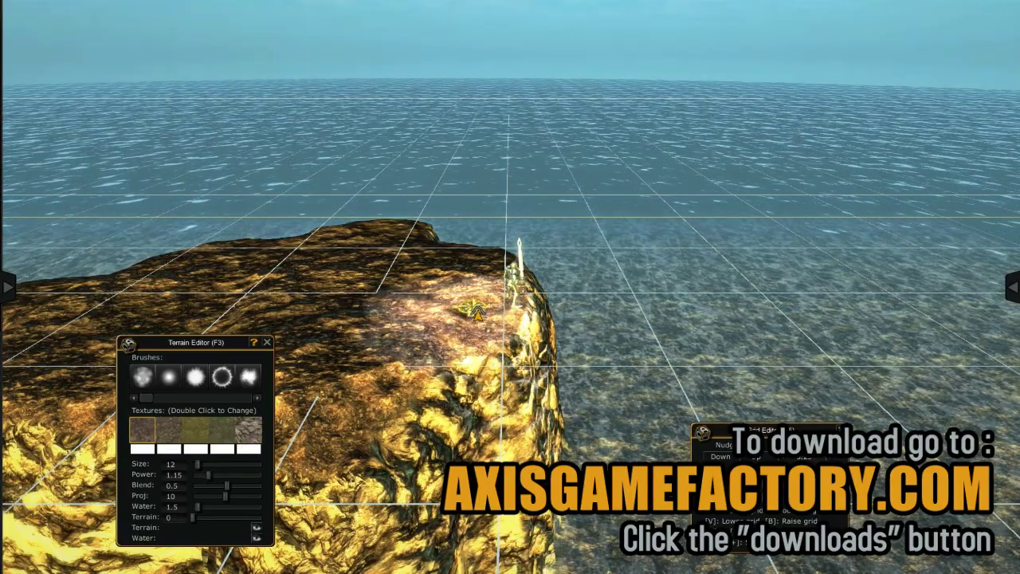
right_click_drag(470, 305, 217, 475)
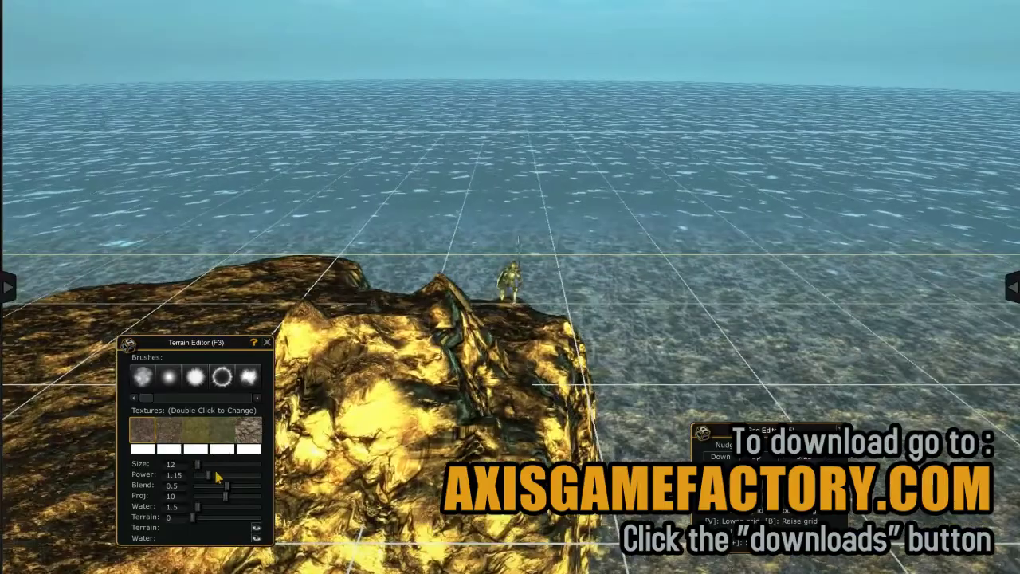
left_click_drag(217, 476, 192, 476)
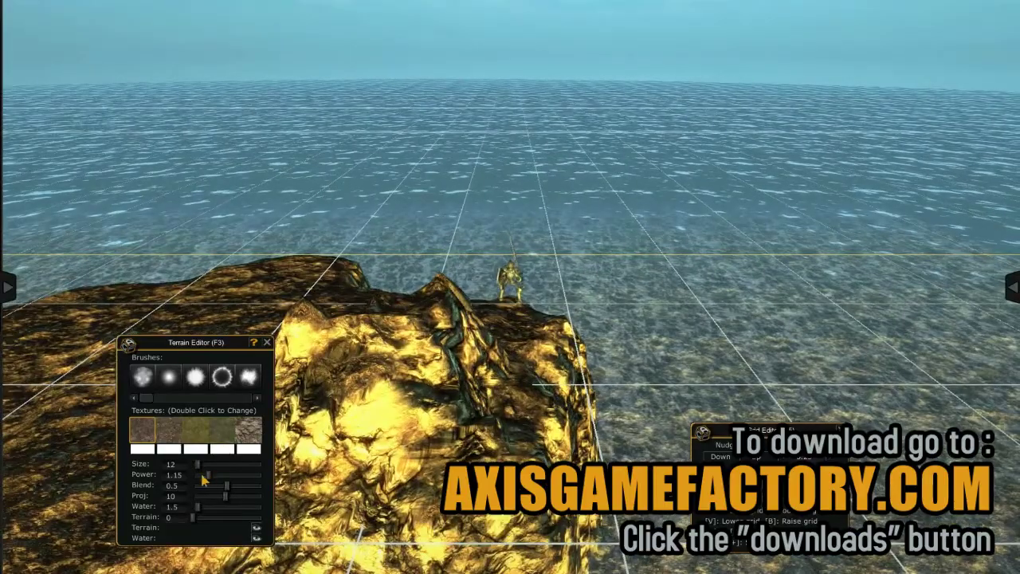
left_click(356, 403)
mouse_move(356, 403)
left_mouse_down()
mouse_move(437, 331)
mouse_move(187, 474)
mouse_move(215, 476)
left_mouse_up()
left_click_drag(353, 421, 582, 343)
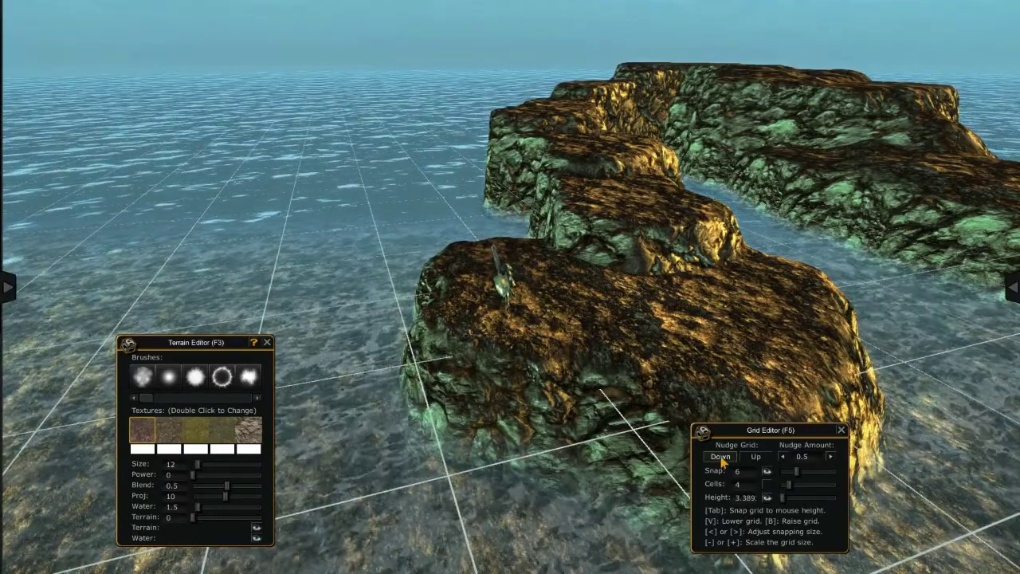
Raise a new low terrace block near centre-left and drop the grid to 0.889
mouse_move(474, 372)
left_mouse_down()
mouse_move(631, 360)
mouse_move(713, 329)
mouse_move(554, 347)
left_mouse_up()
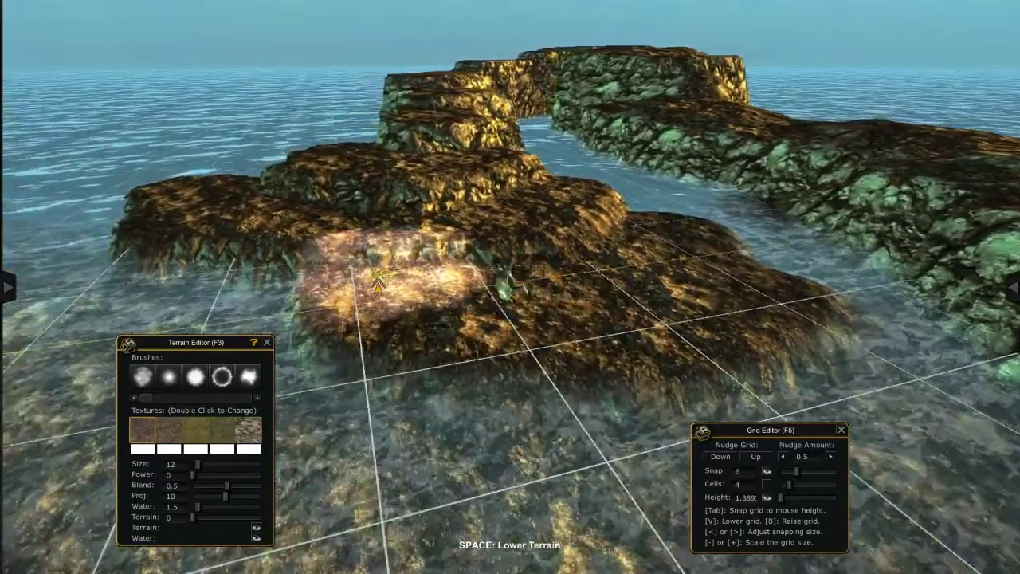
mouse_move(378, 279)
right_mouse_down()
mouse_move(554, 386)
mouse_move(756, 429)
mouse_move(687, 364)
mouse_move(412, 313)
right_mouse_up()
key("v")
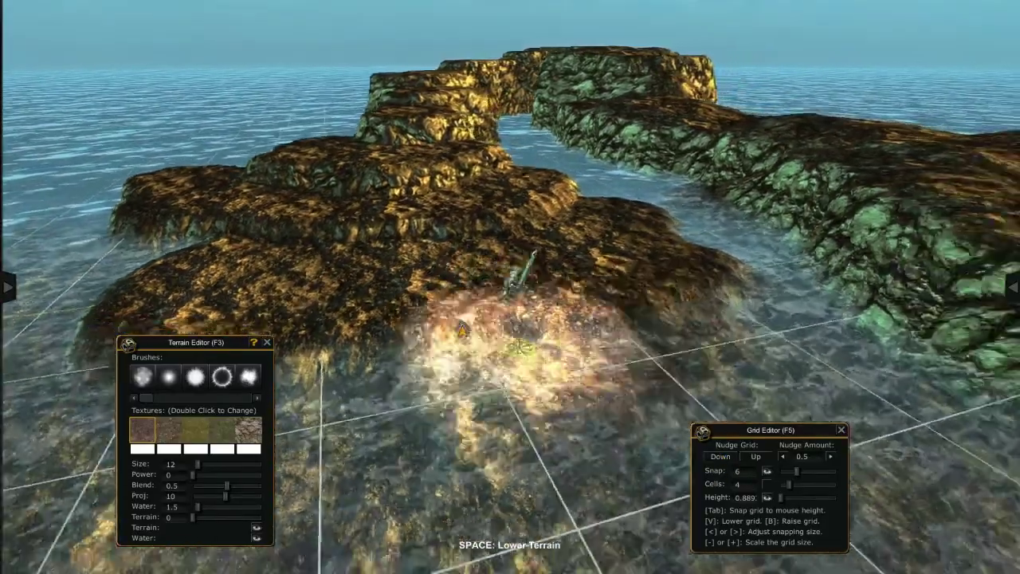
key("a")
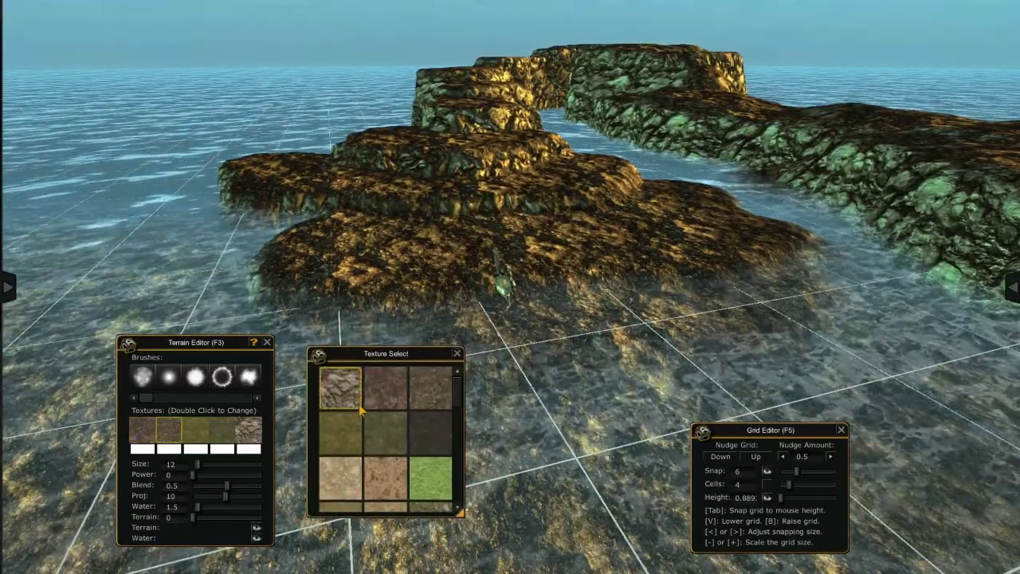
Put light sand in the second texture slot and paint it around the character
left_click(350, 490)
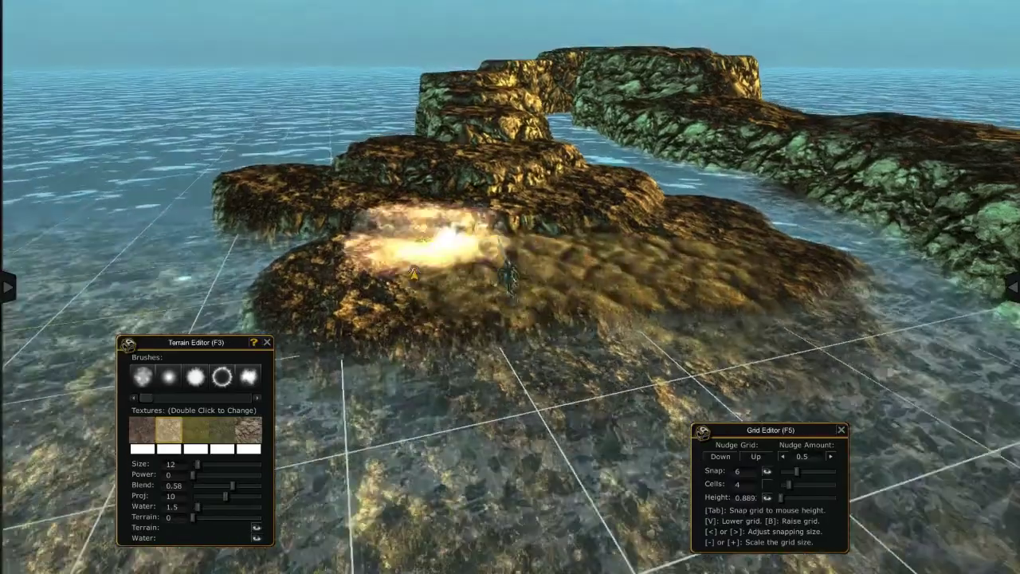
left_click_drag(480, 250, 765, 313)
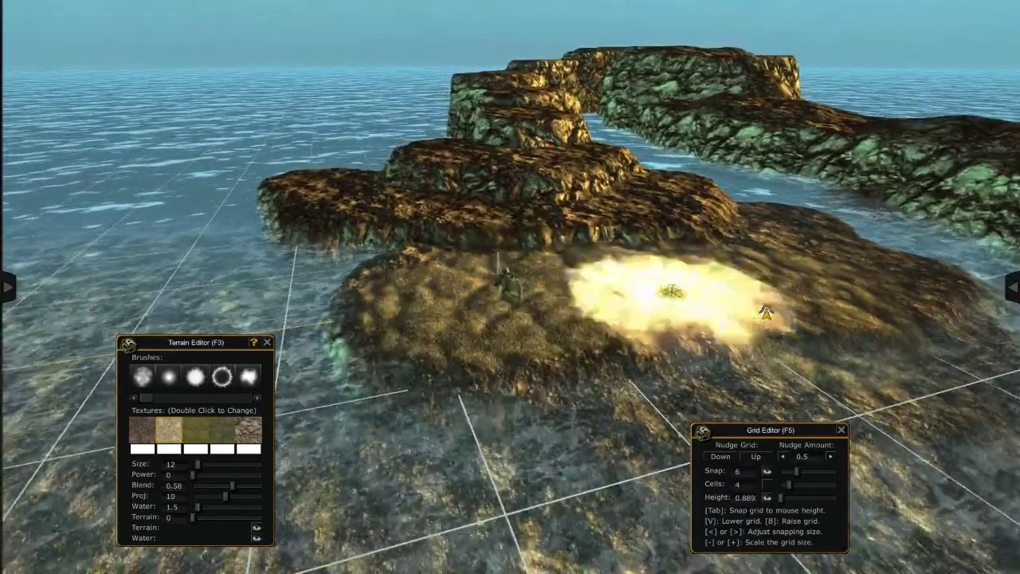
right_click_drag(765, 313, 665, 331)
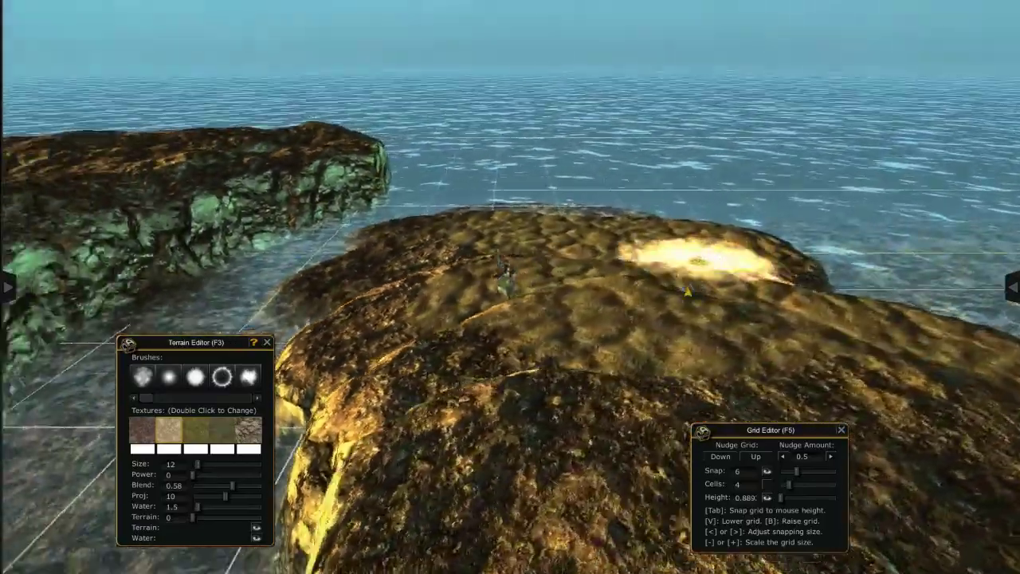
Lower the terrain along the cliff top and move the Terrain Editor out of view
right_click_drag(687, 292, 460, 403)
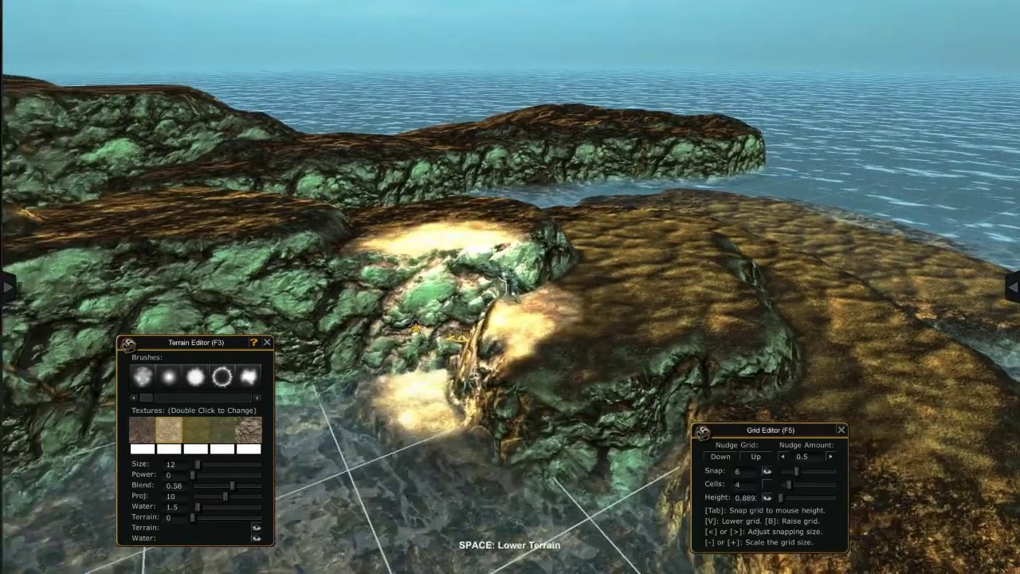
right_click_drag(416, 328, 641, 253)
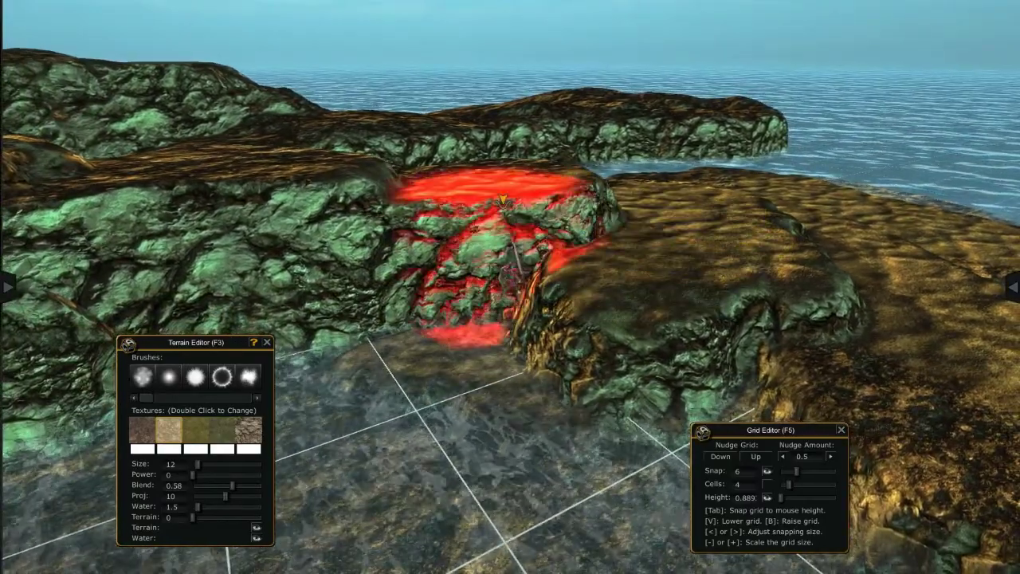
right_click_drag(503, 200, 483, 267)
right_click_drag(542, 280, 555, 272)
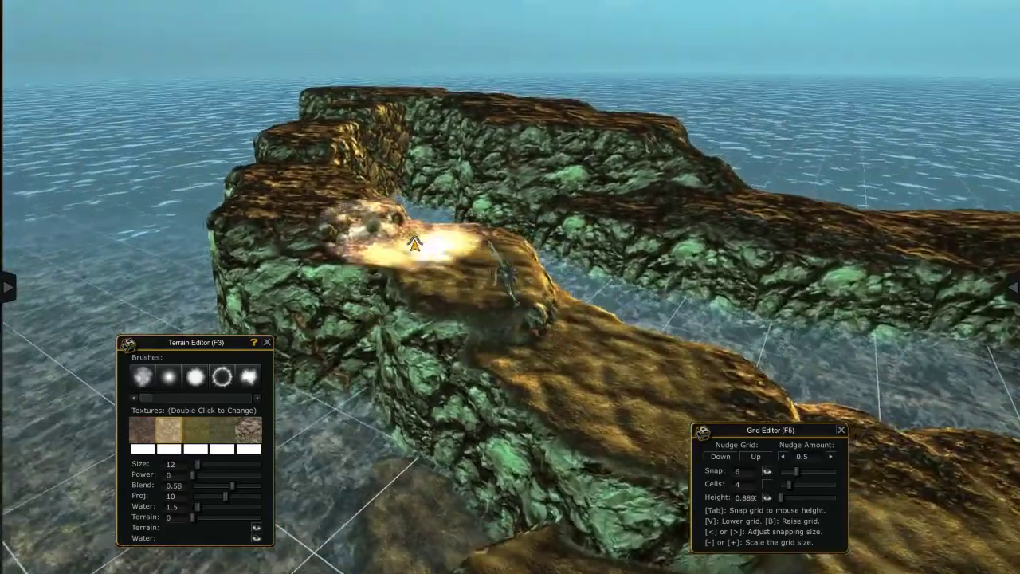
right_click_drag(415, 244, 444, 252)
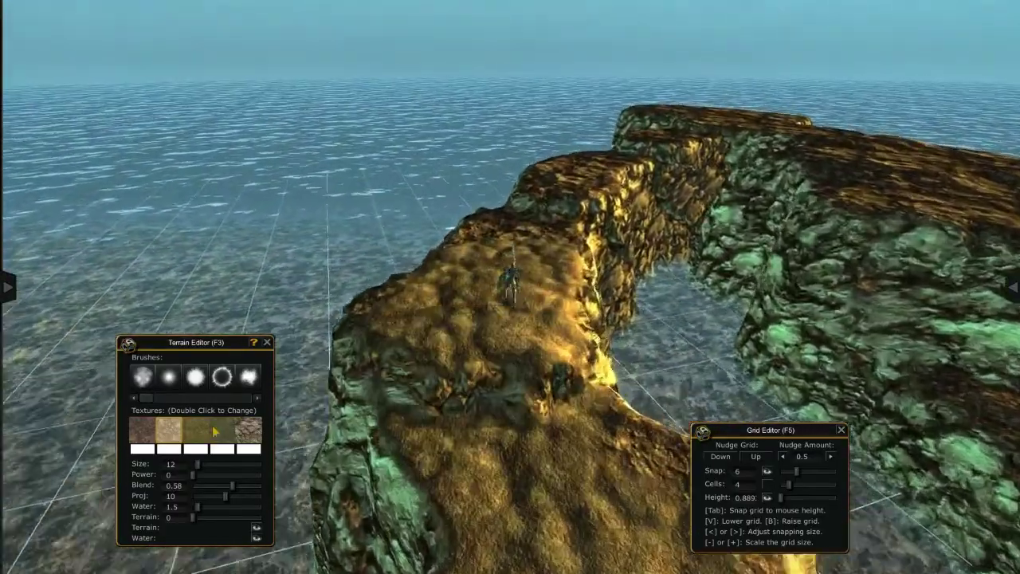
scroll(451, 369, "down", 7)
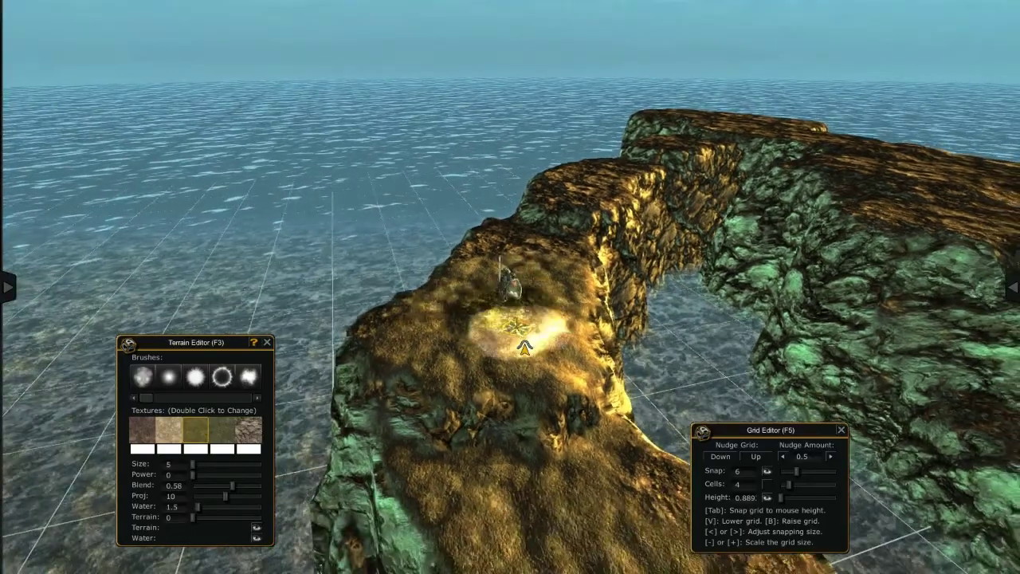
right_click_drag(525, 348, 590, 240)
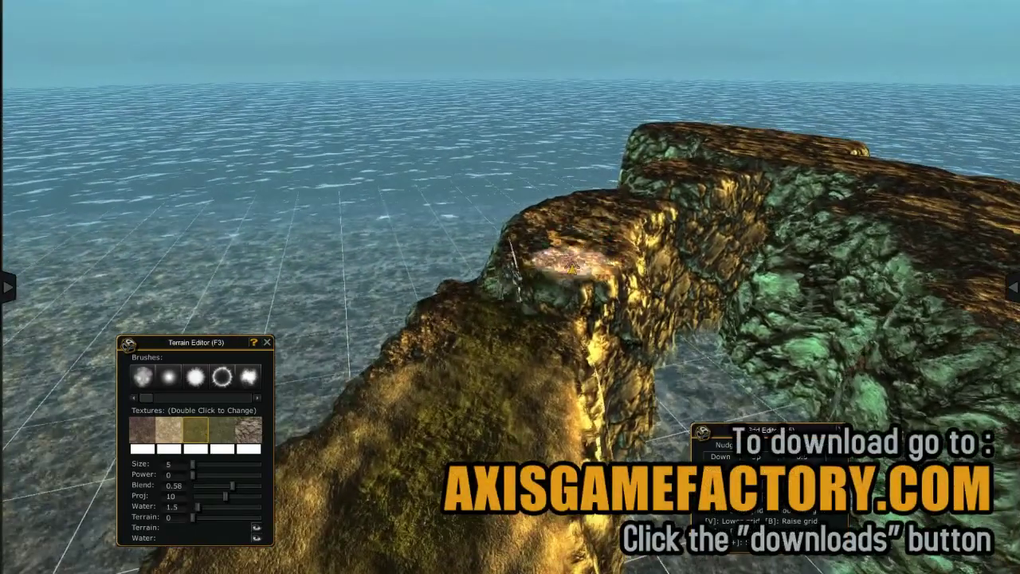
right_click_drag(557, 230, 492, 349)
left_click_drag(490, 349, 525, 311, "shift")
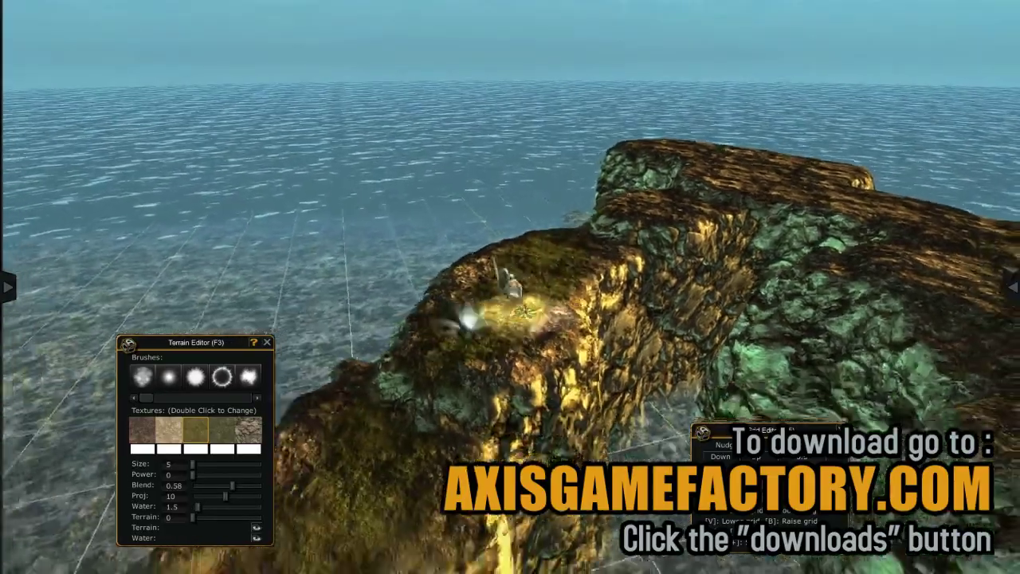
right_click_drag(524, 310, 95, 315)
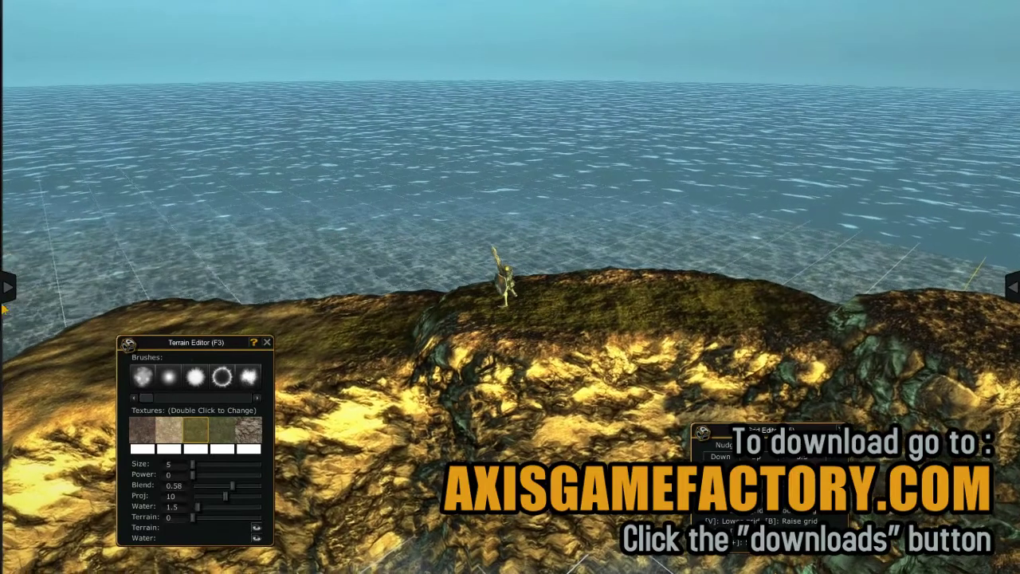
left_click_drag(160, 350, 829, 157)
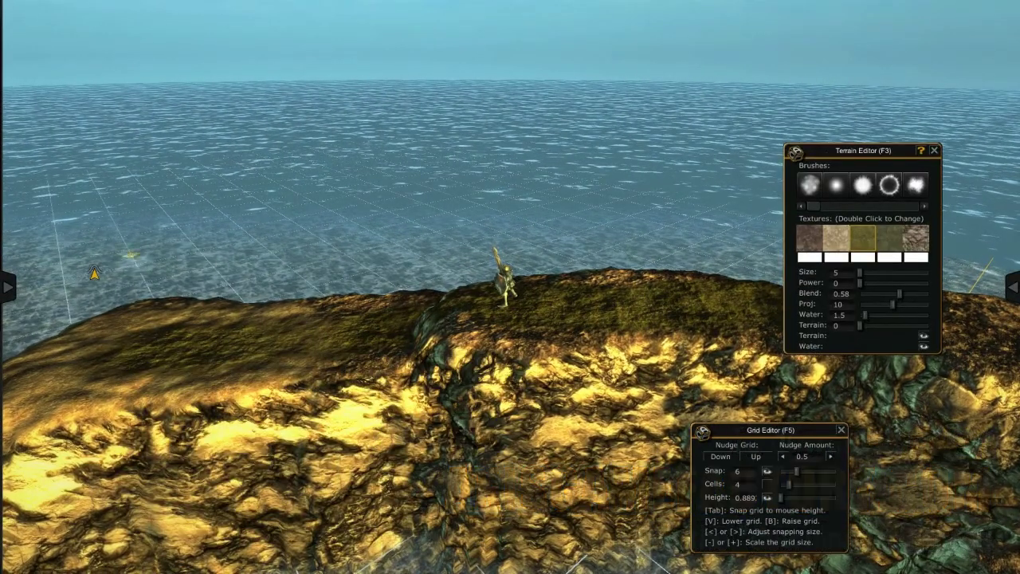
Float Lighting Options, expand Key and Fill Light, and set key light pitch 54, yaw 98.52
left_click(6, 285)
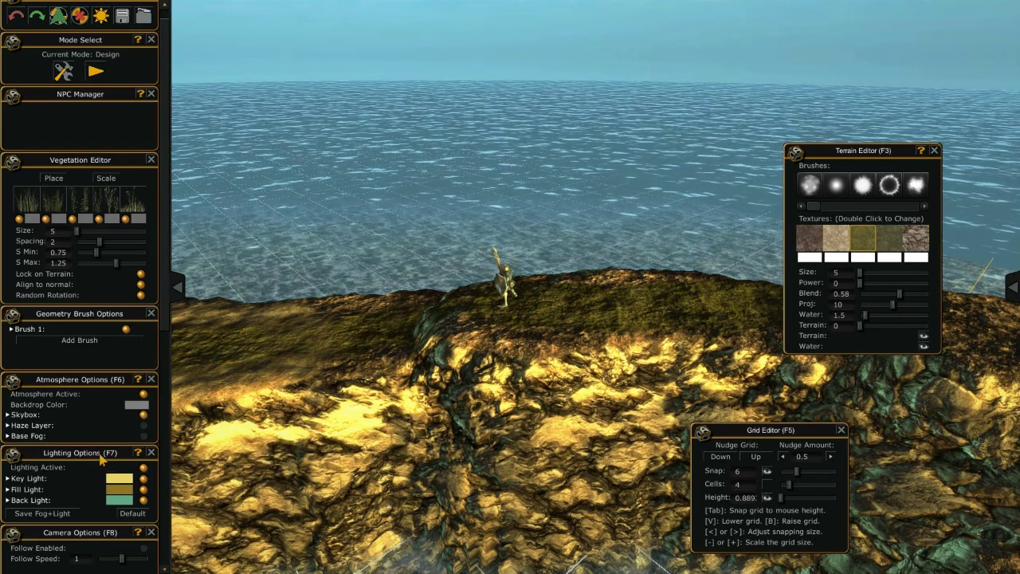
mouse_move(101, 457)
left_mouse_down()
mouse_move(367, 429)
mouse_move(169, 163)
left_mouse_up()
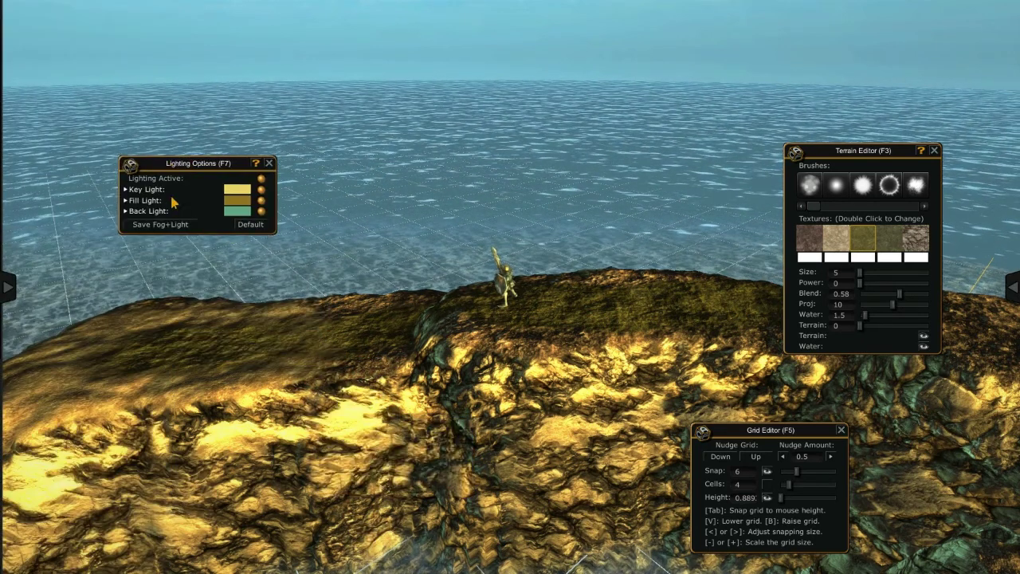
left_click(148, 189)
left_click(151, 274)
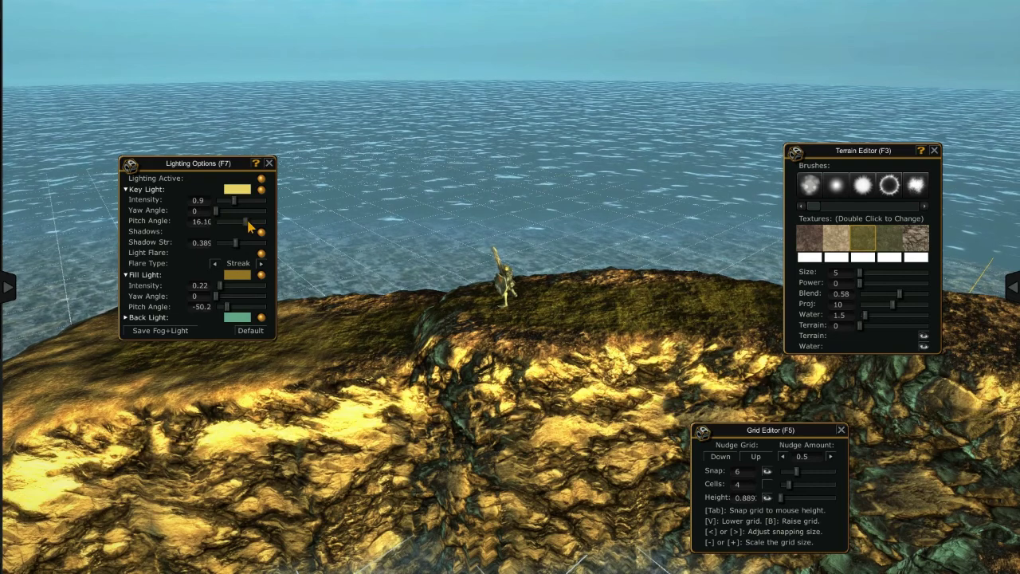
mouse_move(246, 221)
left_mouse_down()
mouse_move(262, 225)
mouse_move(238, 213)
left_mouse_up()
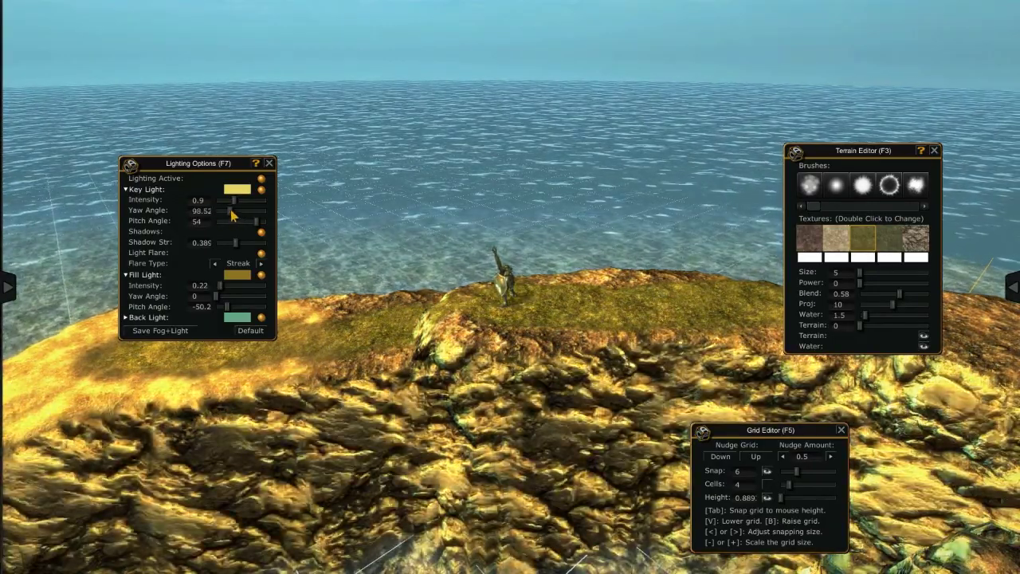
Orbit the camera around the island's cliffs and grassy ridge toward the sea
key("Left")
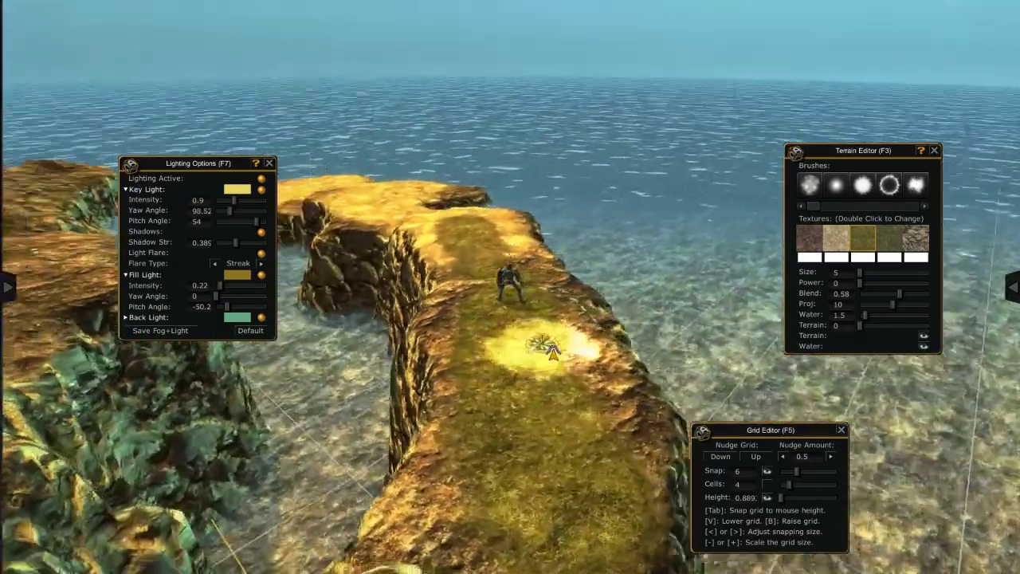
key("Left")
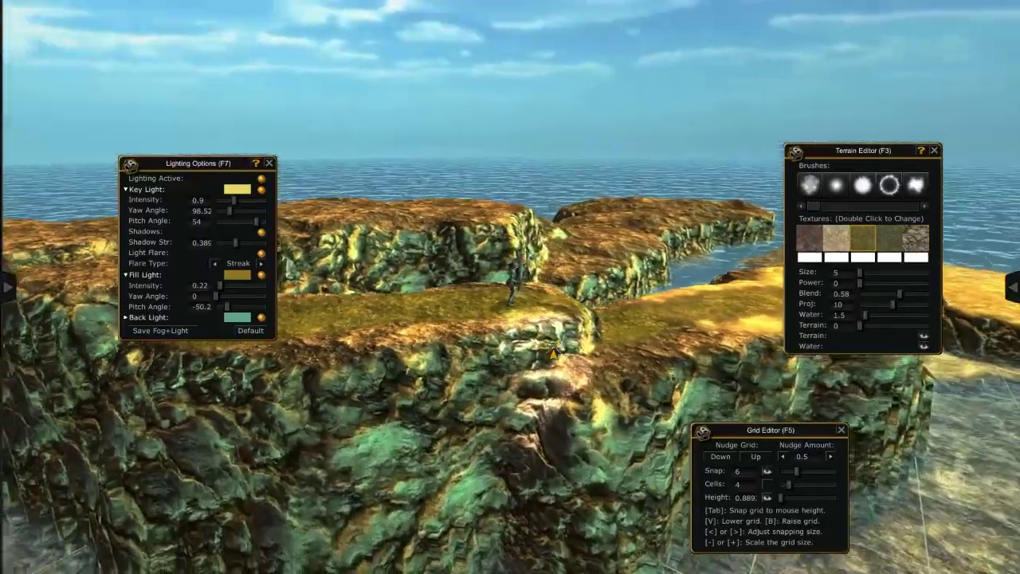
key("Left")
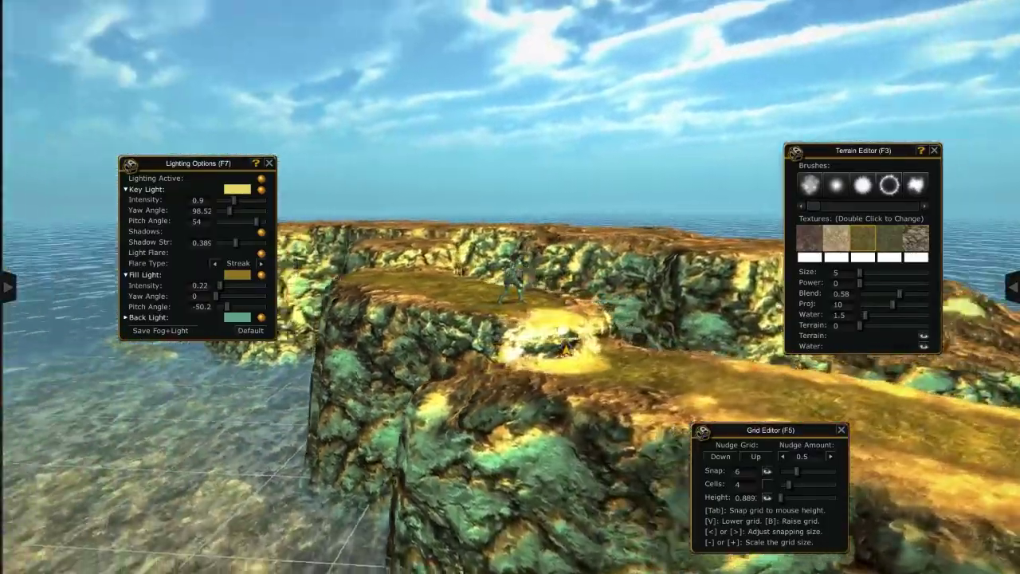
key("Left")
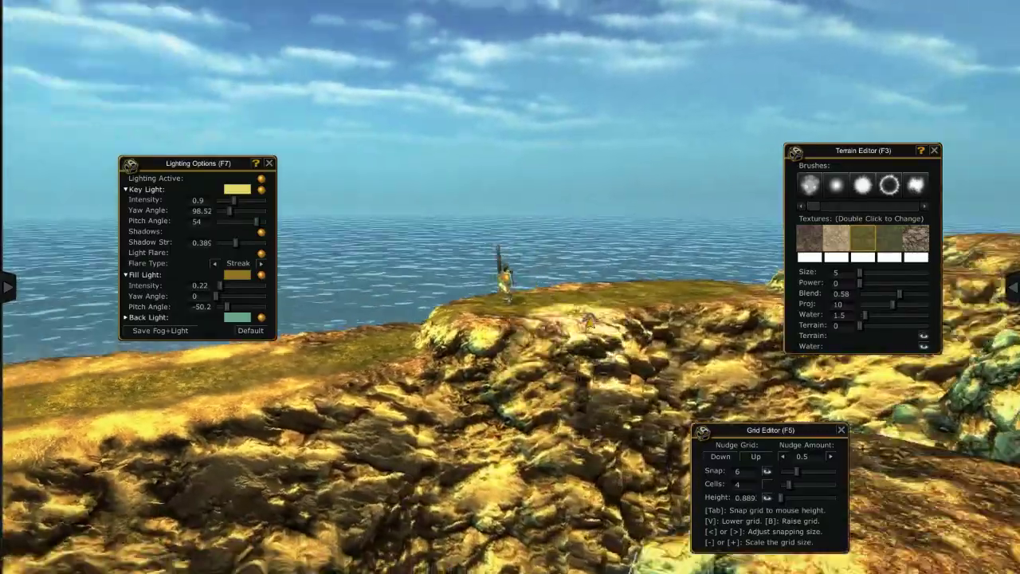
key("Left")
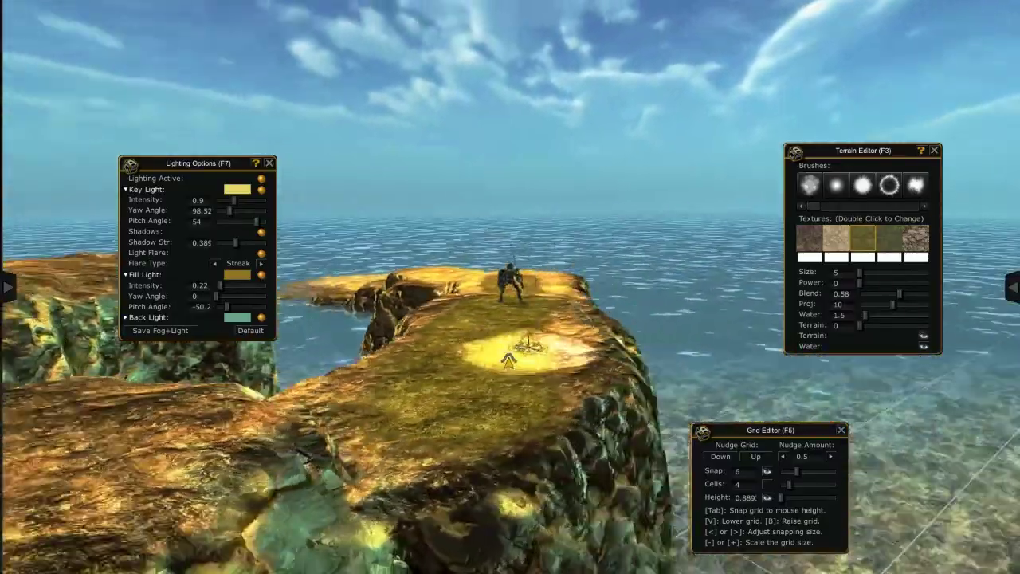
key("Left")
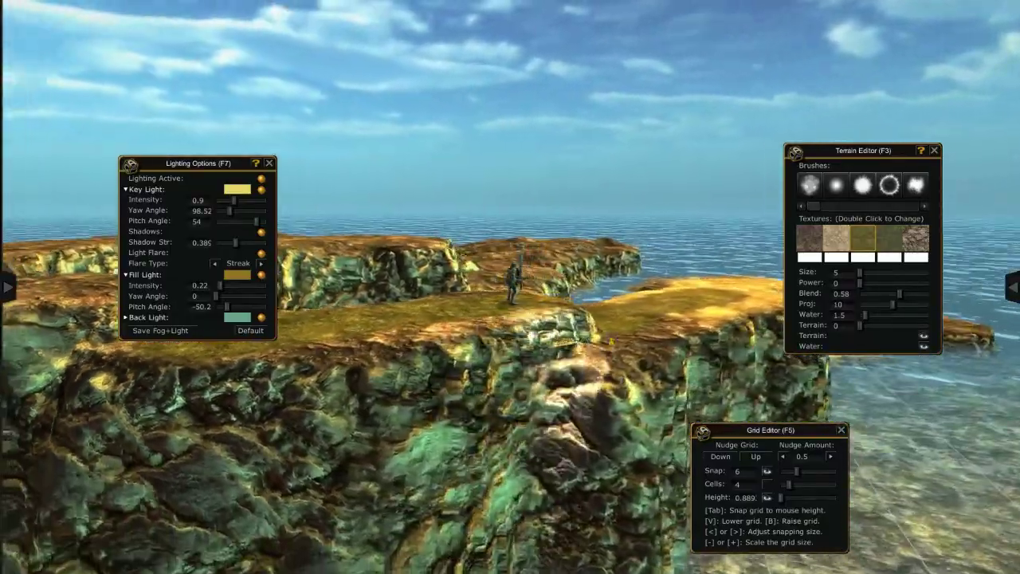
key("Left")
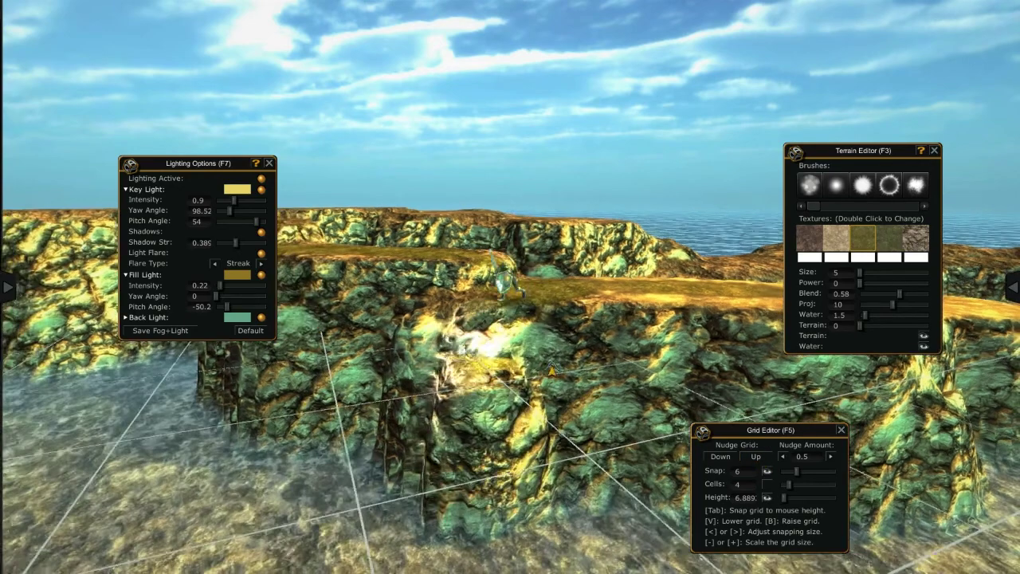
Carve terrain away around a rock pillar and raise a broad flat plateau over it
left_click_drag(438, 386, 580, 325)
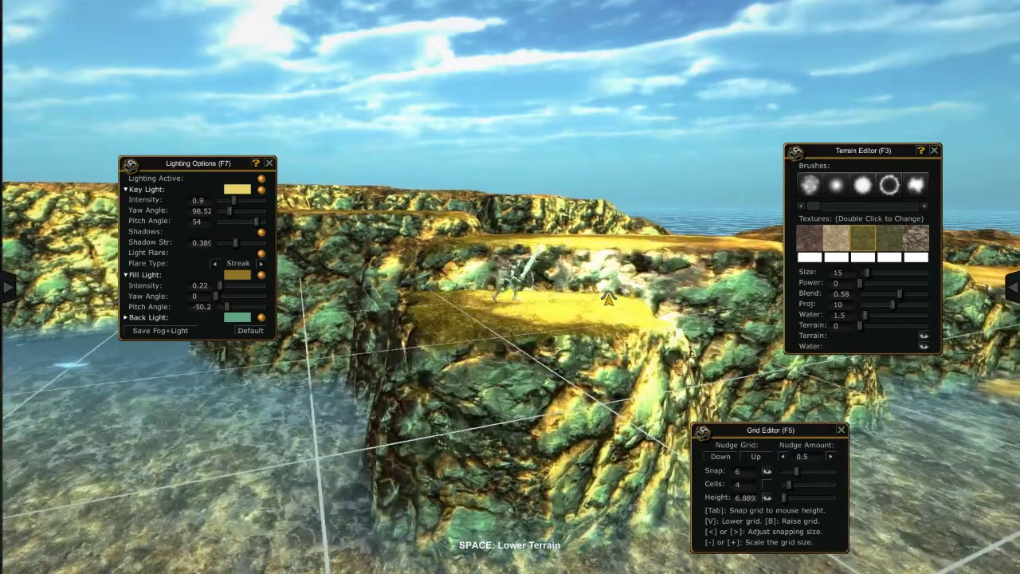
left_click_drag(579, 325, 655, 287)
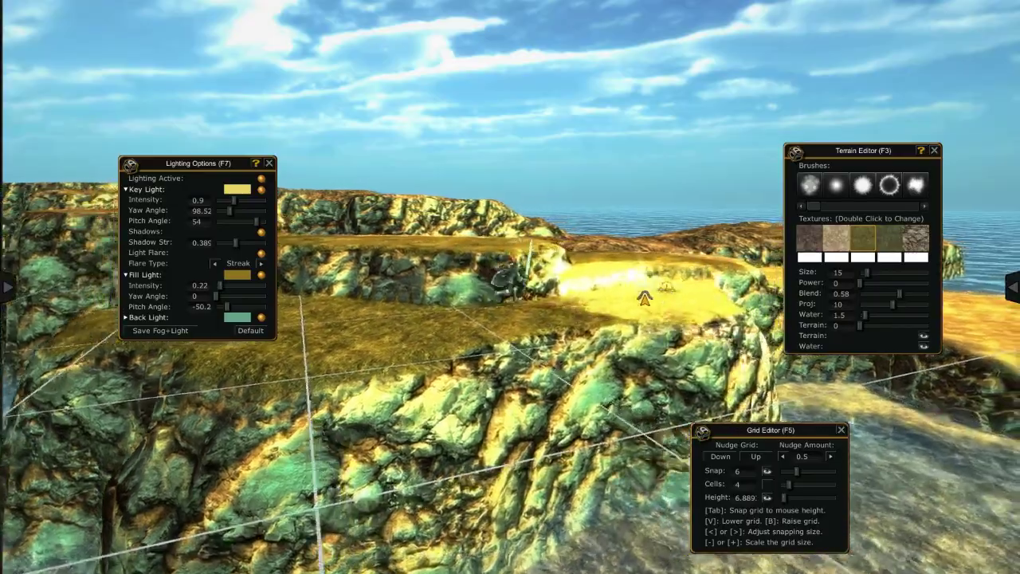
mouse_move(645, 299)
right_mouse_down()
mouse_move(452, 336)
mouse_move(510, 363)
mouse_move(526, 358)
right_mouse_up()
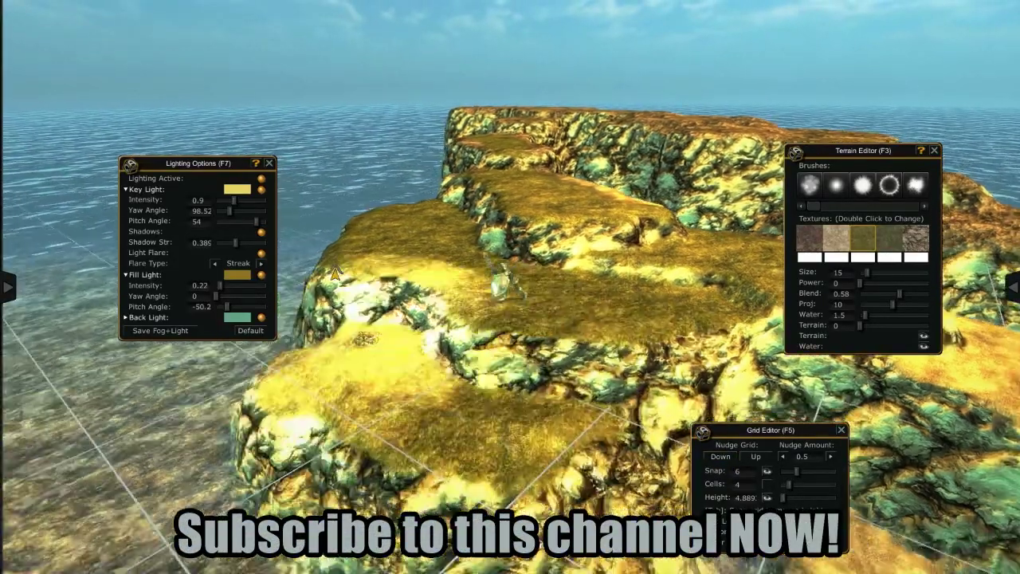
Lower the grass ledge beside the sandy patch into a flat shoal at water level
right_click_drag(336, 273, 734, 465)
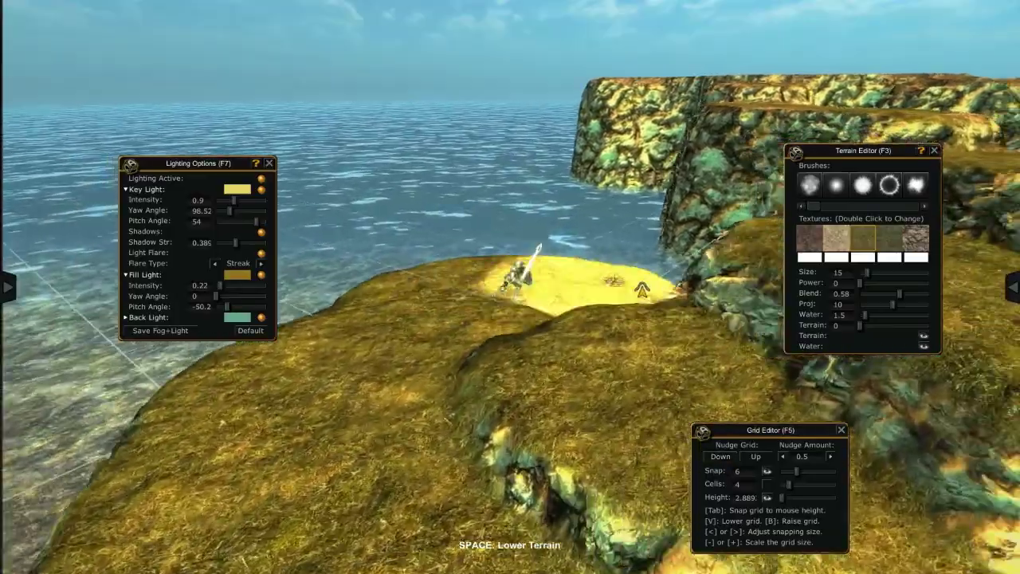
mouse_move(642, 289)
right_mouse_down()
mouse_move(388, 364)
mouse_move(666, 299)
mouse_move(721, 311)
right_mouse_up()
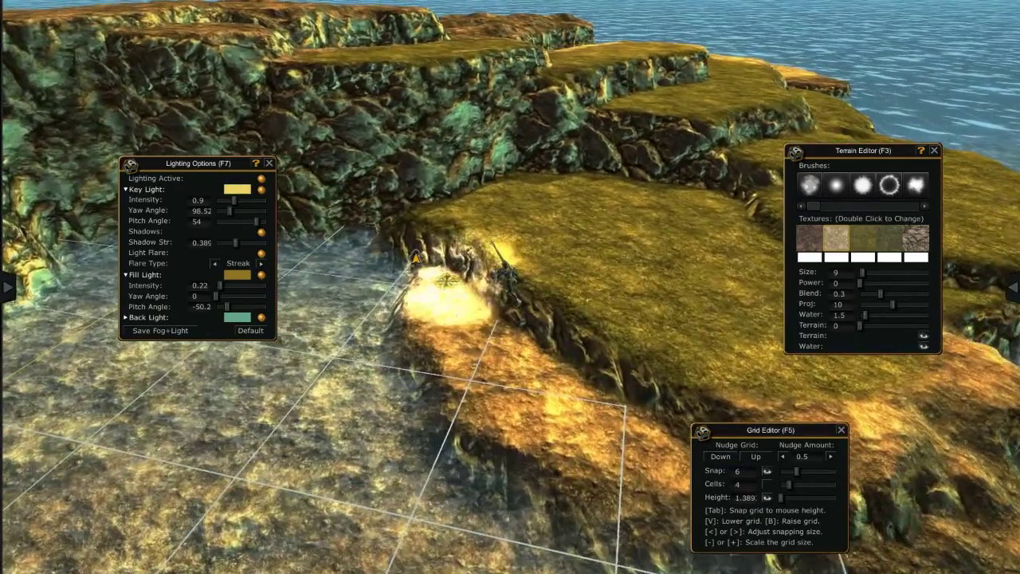
mouse_move(415, 258)
left_mouse_down()
mouse_move(642, 426)
mouse_move(788, 373)
mouse_move(715, 254)
mouse_move(548, 168)
mouse_move(604, 362)
mouse_move(653, 326)
mouse_move(606, 319)
left_mouse_up()
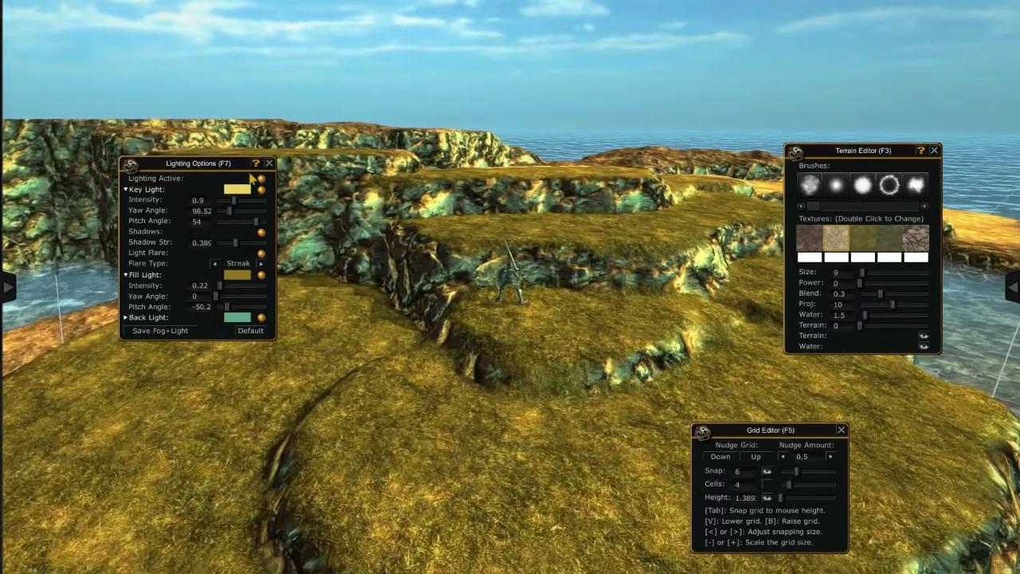
Close Lighting Options, dock the terrain tools, and float Geometry Brush Options with Brush 1 expanded
left_click(269, 164)
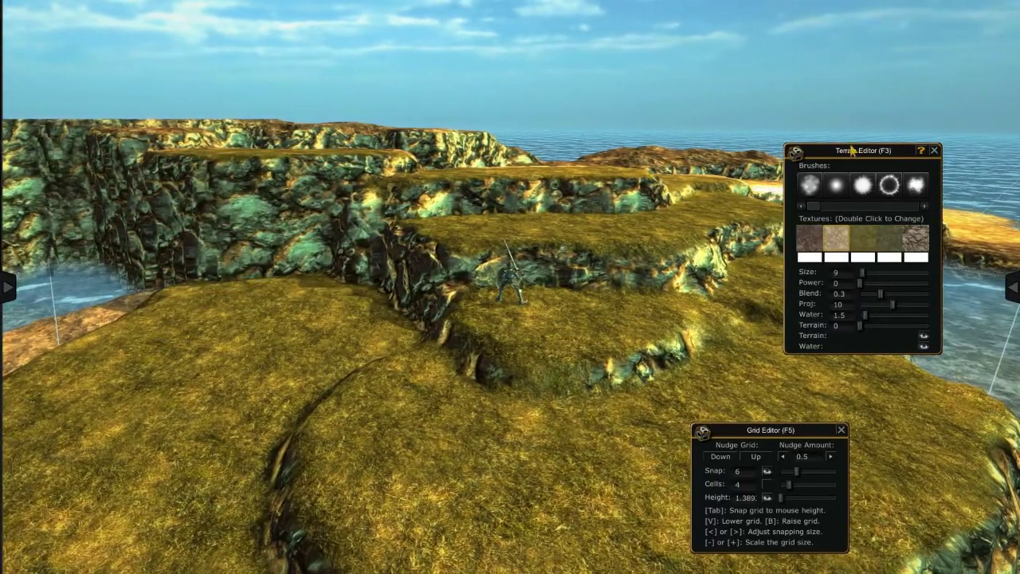
mouse_move(864, 150)
left_mouse_down()
mouse_move(366, 163)
mouse_move(6, 285)
left_mouse_up()
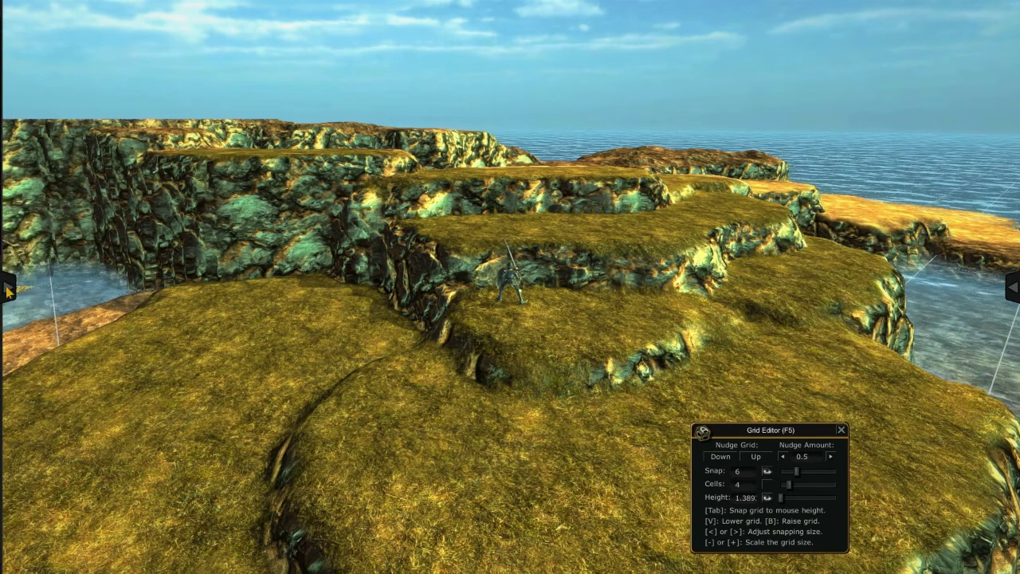
mouse_move(50, 351)
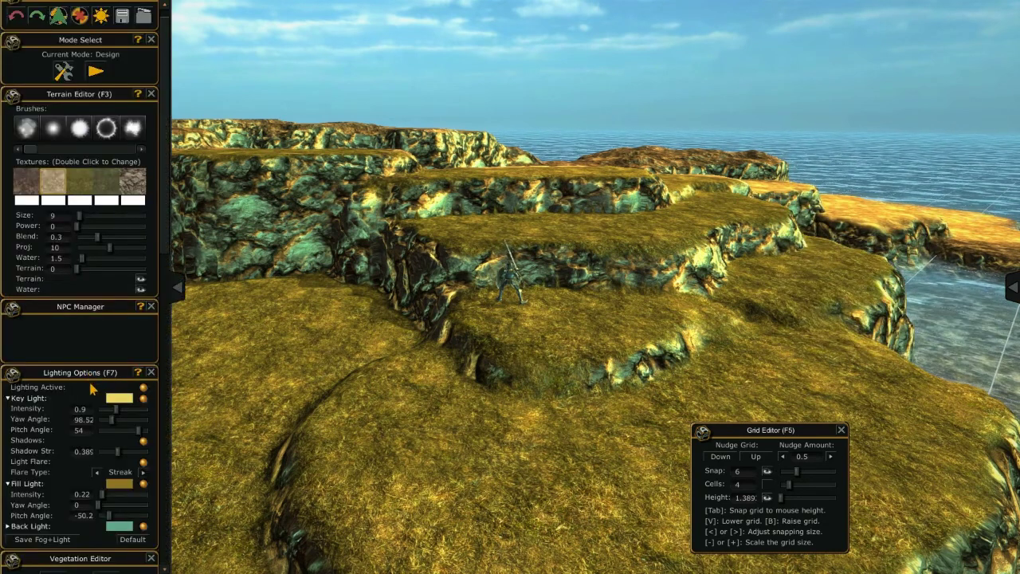
scroll(88, 389, "down", 3)
scroll(89, 391, "down", 2)
scroll(83, 389, "down", 2)
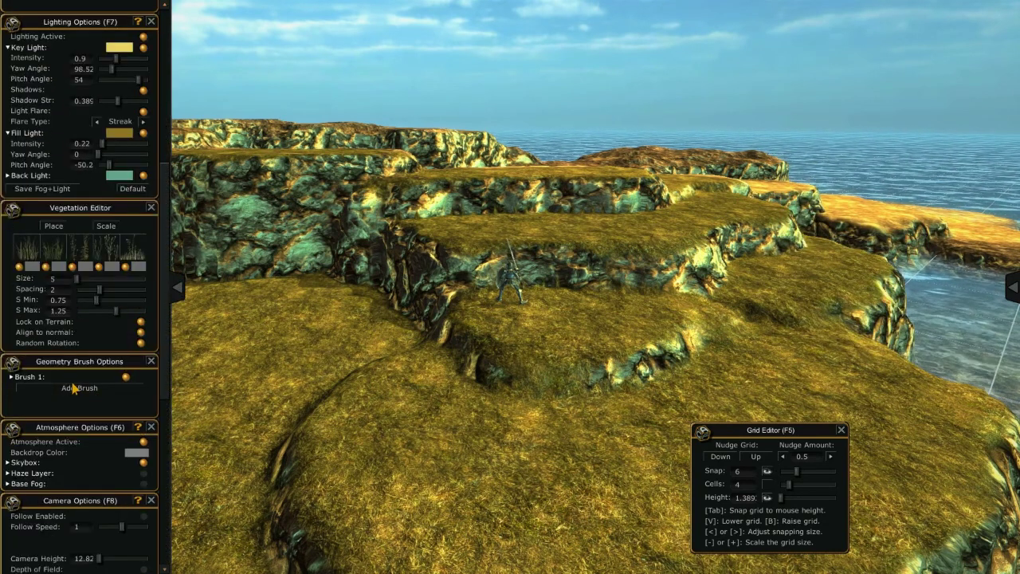
left_click(72, 380)
mouse_move(76, 361)
left_mouse_down()
mouse_move(791, 191)
mouse_move(725, 77)
left_mouse_up()
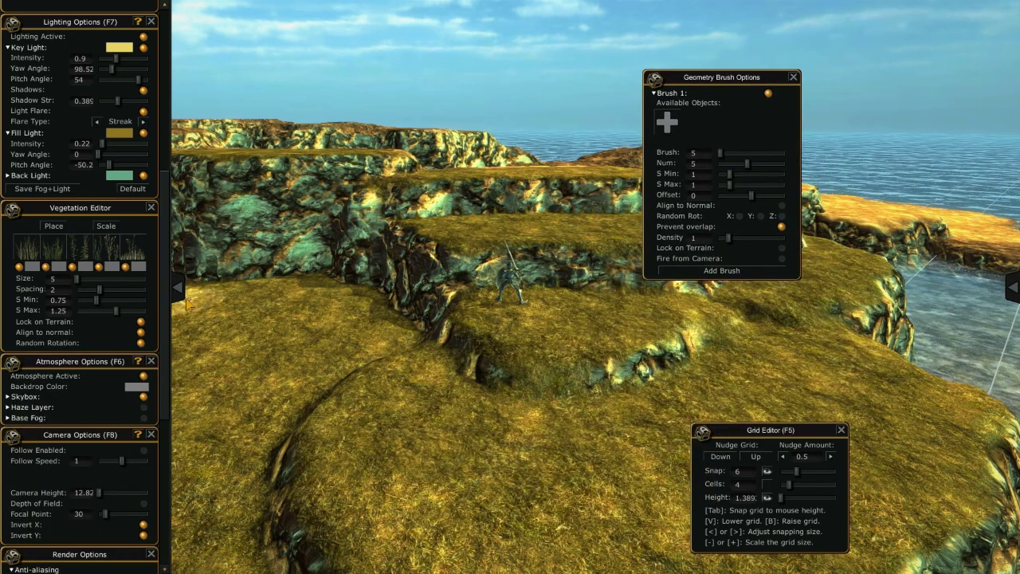
Collapse the side panel, open the object warehouse and browse the Rocks_06, Rocks_05 and Rocks_04 containers
left_click(177, 287)
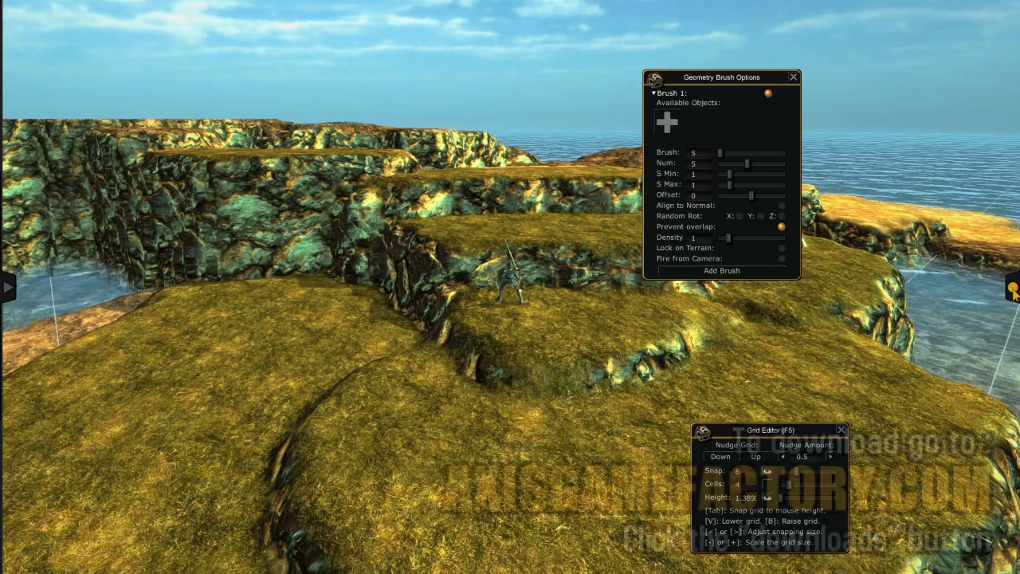
left_click(1014, 287)
left_click(928, 38)
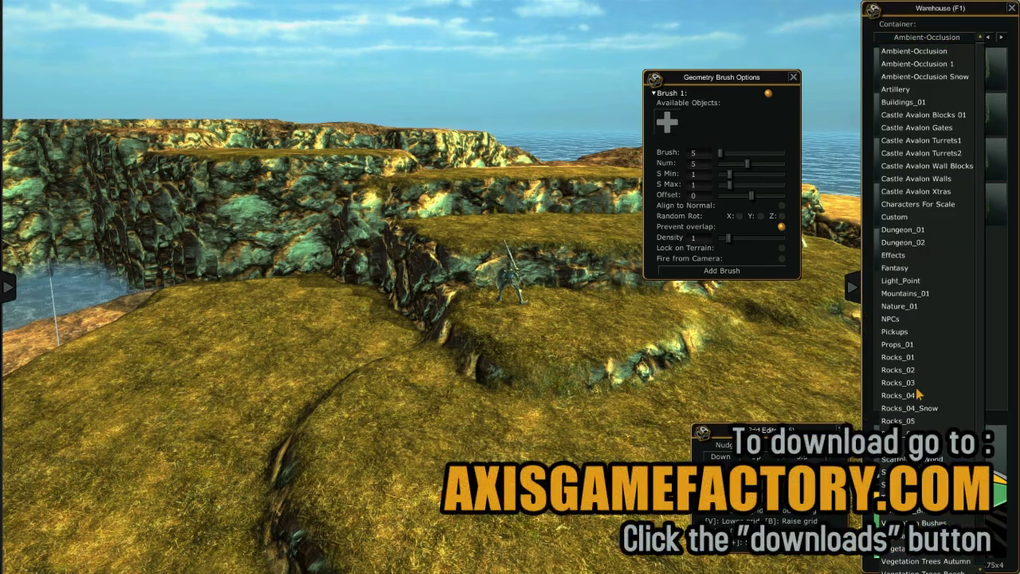
left_click(899, 433)
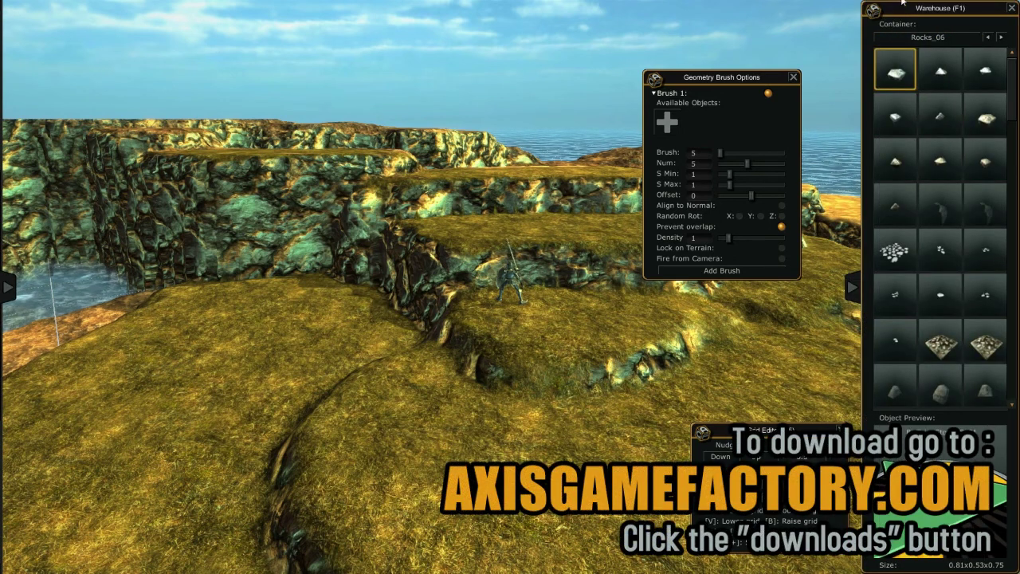
left_click(928, 39)
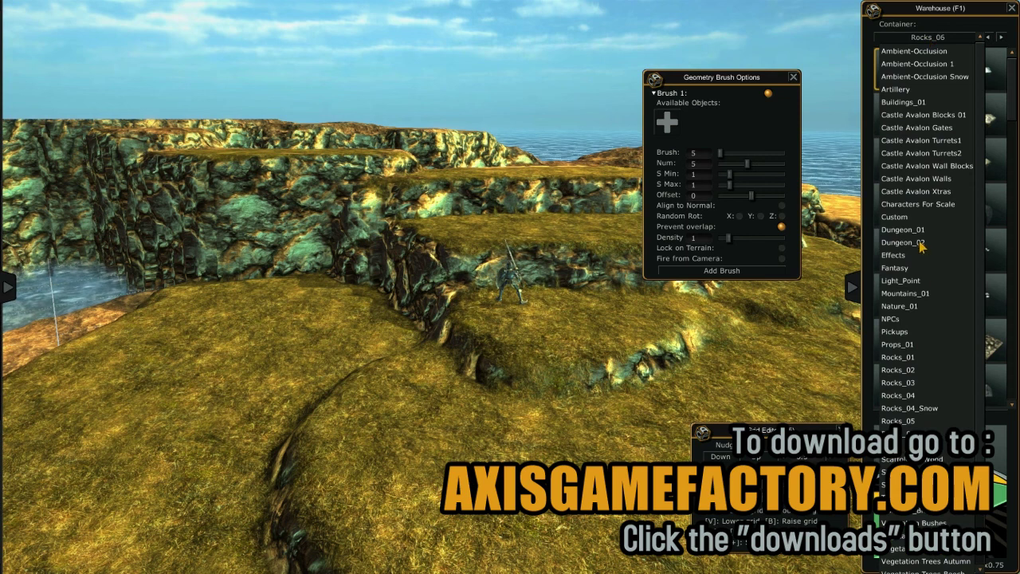
left_click(913, 422)
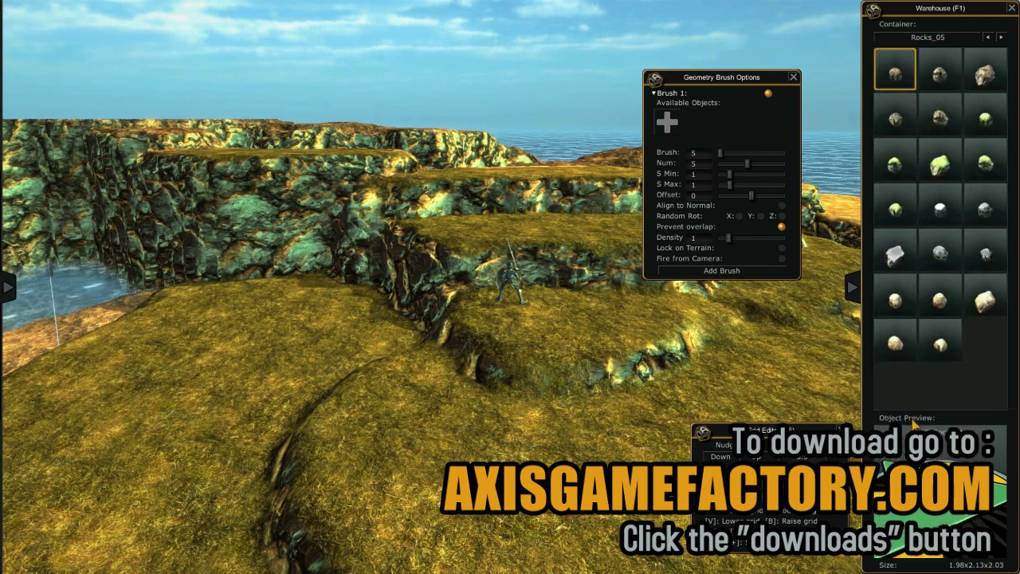
left_click(928, 40)
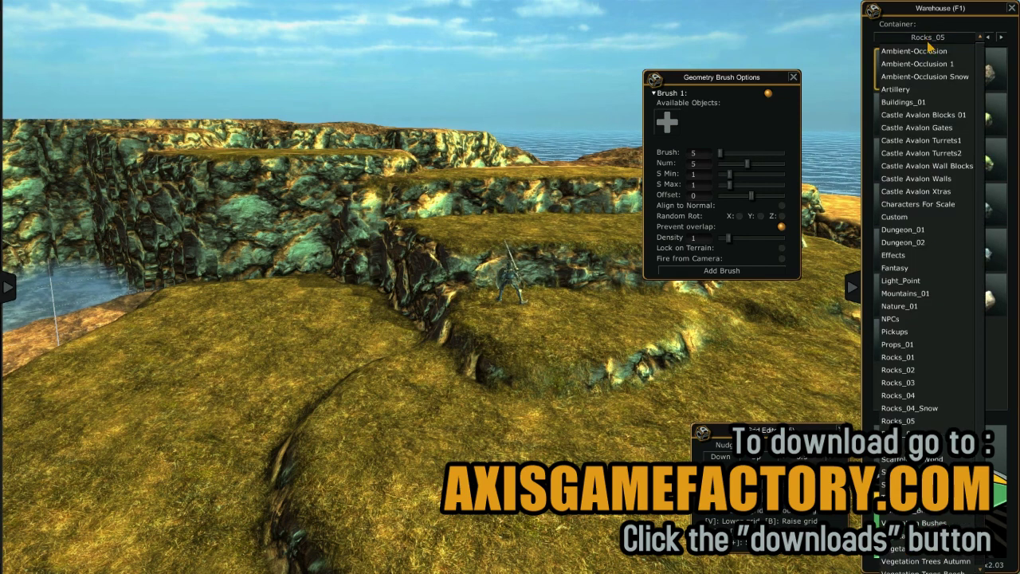
left_click(909, 396)
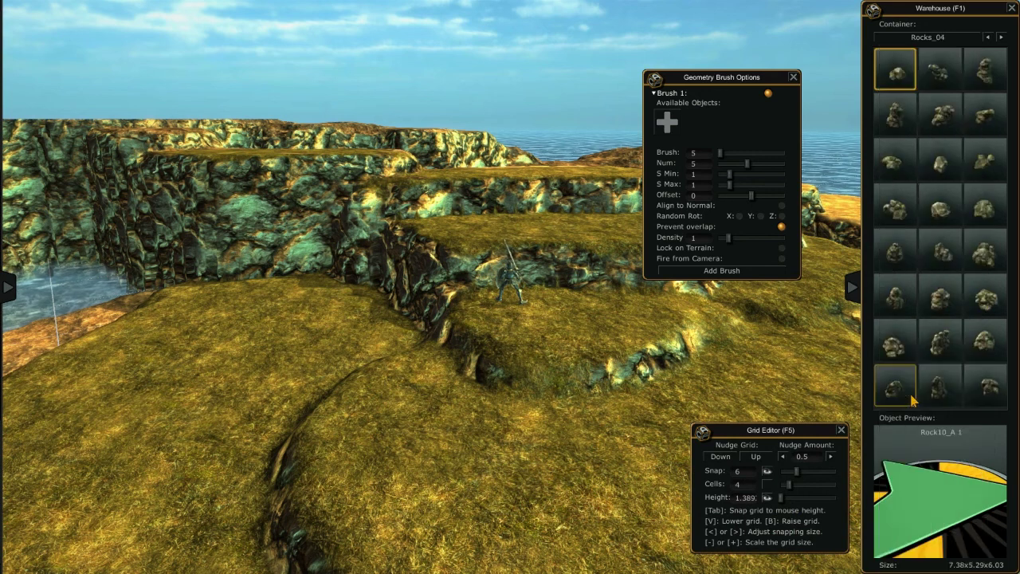
Switch the warehouse to Rocks_01 and add the first cartoon rocks to Brush 1's available objects
left_click(943, 42)
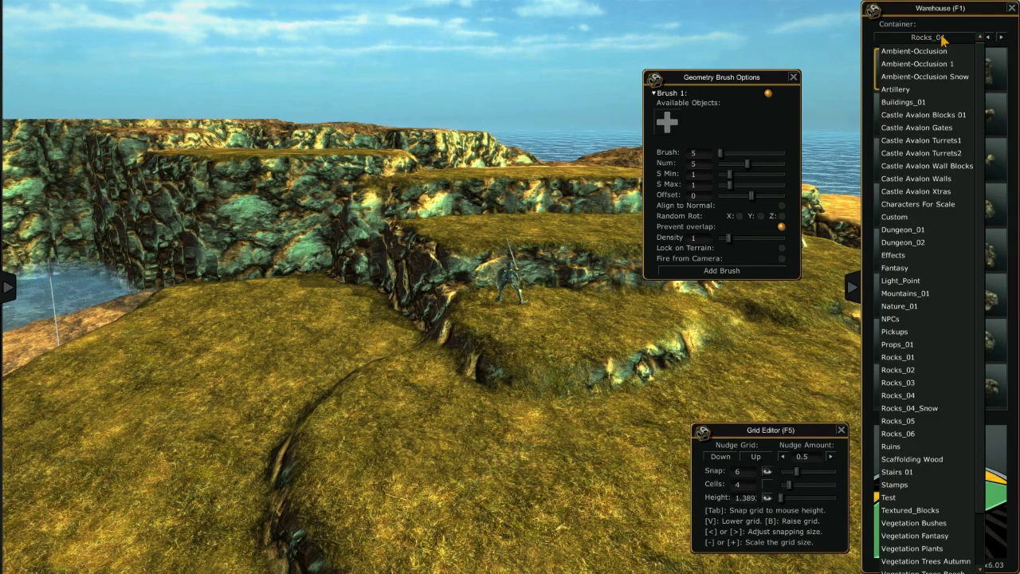
left_click(908, 359)
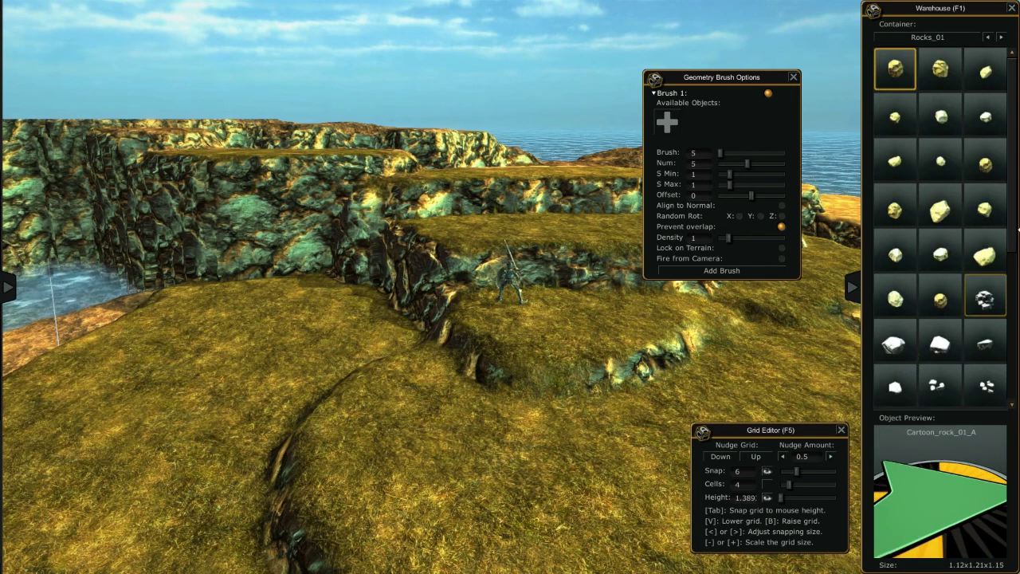
left_click(668, 118)
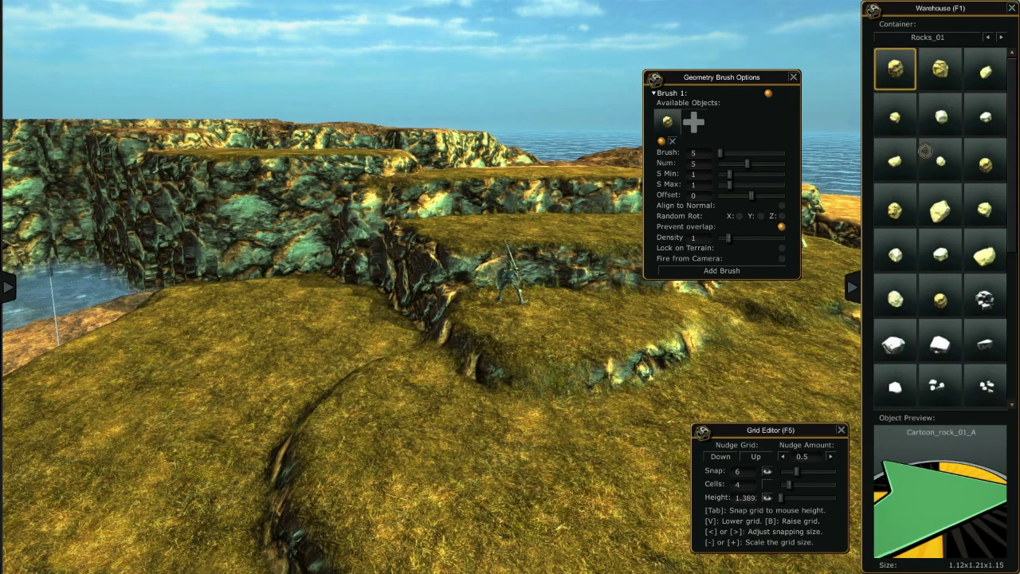
left_click(944, 73)
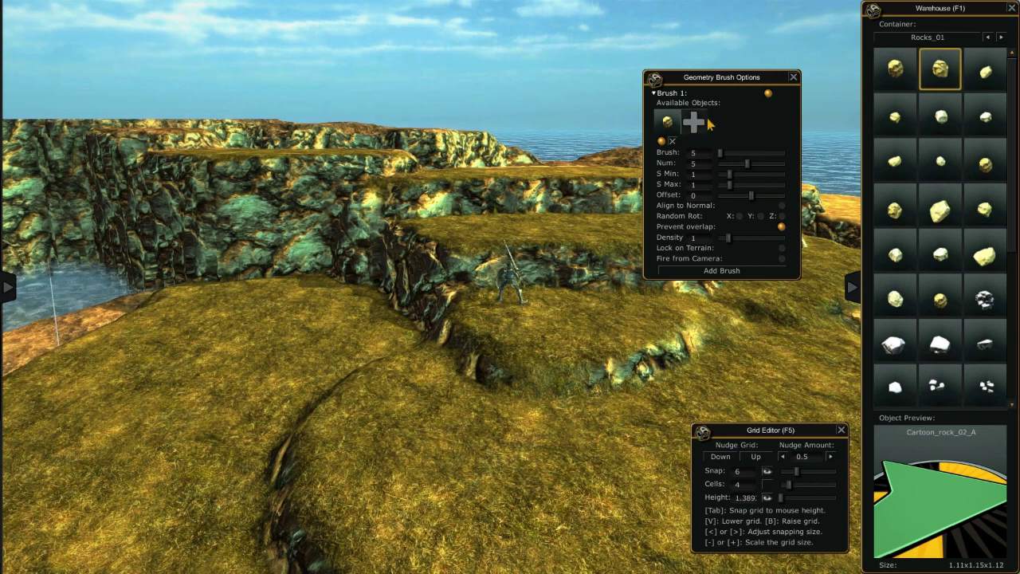
Add another Rocks_01 rock to Brush 1 and paint yellow rocks beside the character
left_click_drag(991, 177, 795, 173)
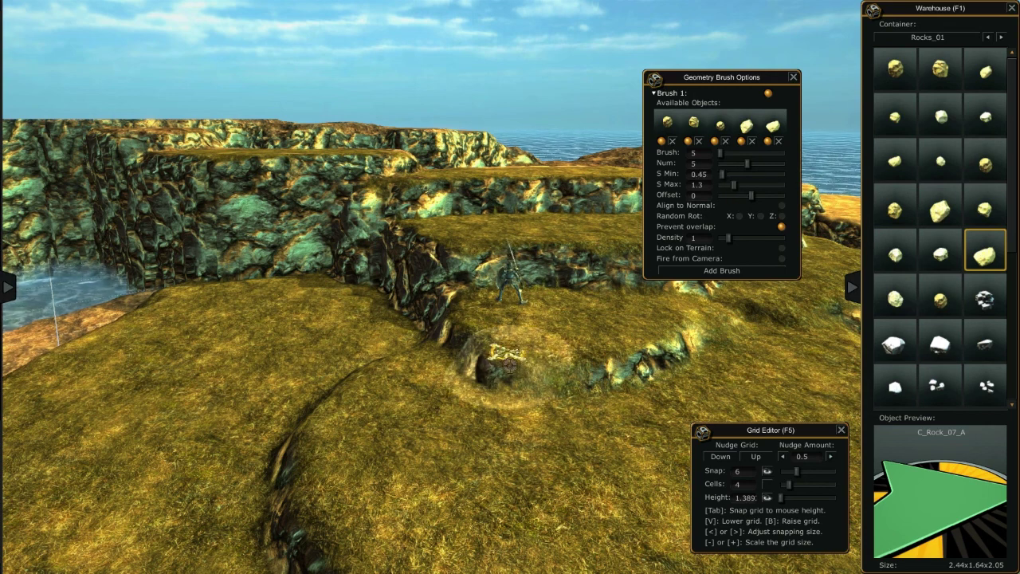
left_click(526, 315)
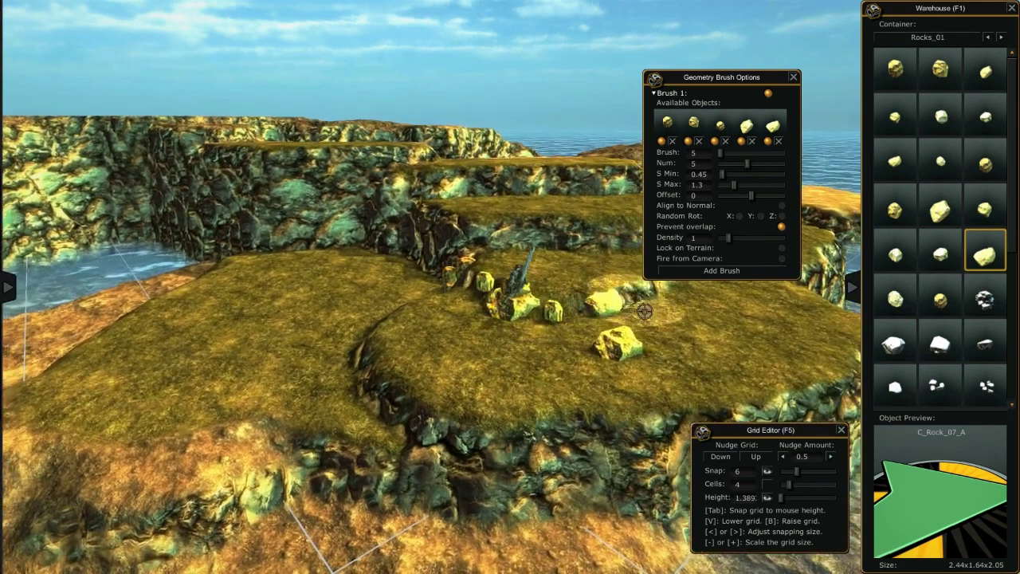
right_click_drag(604, 343, 350, 135)
Hide the geometry brush settings and object warehouse, then orbit around the terrace
key("Escape")
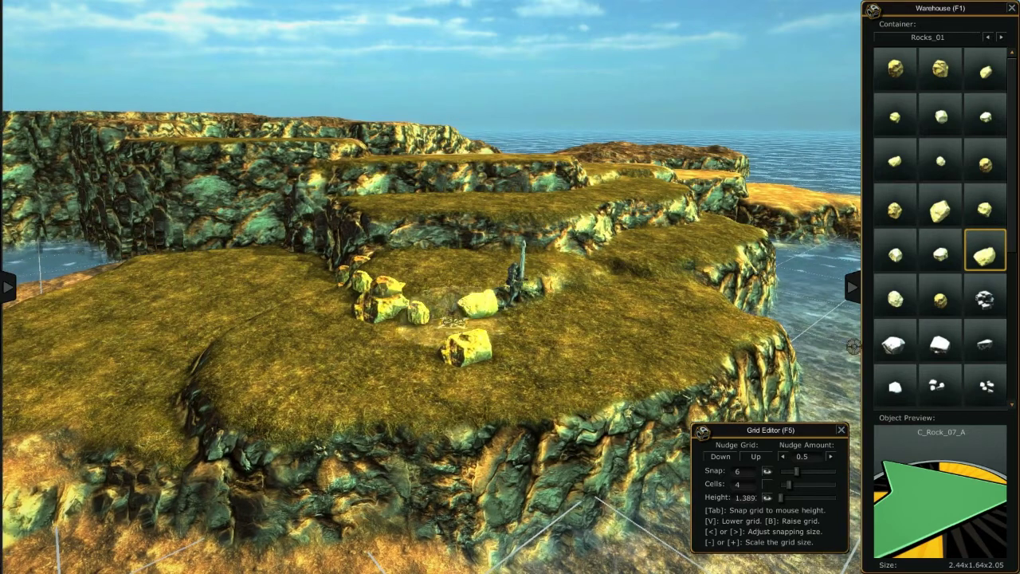
key("F1")
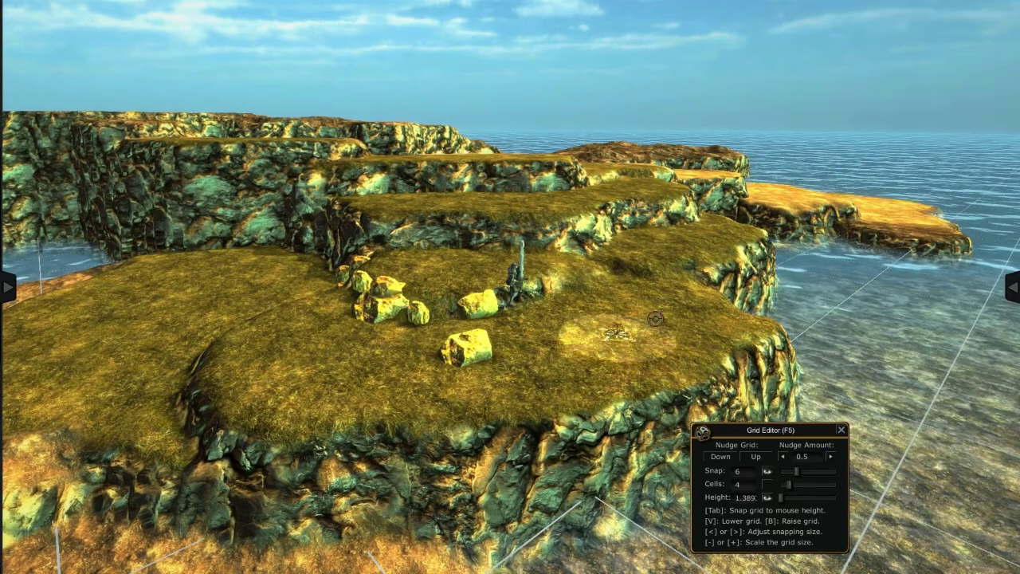
mouse_move(630, 318)
right_mouse_down()
mouse_move(692, 314)
mouse_move(630, 261)
mouse_move(55, 255)
right_mouse_up()
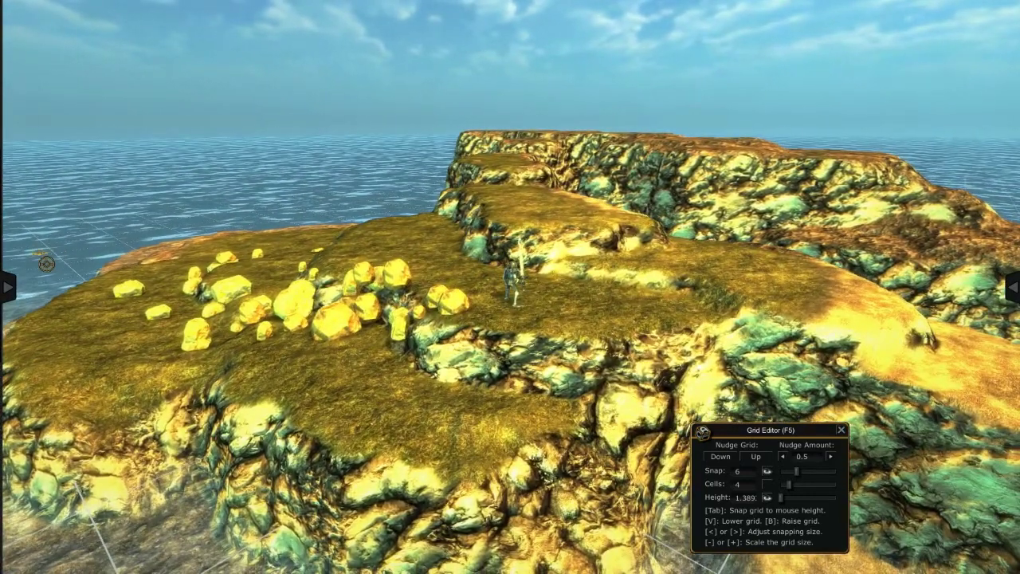
Float the Geometry Brush Options window over the viewport and collapse the side panel
left_click(7, 291)
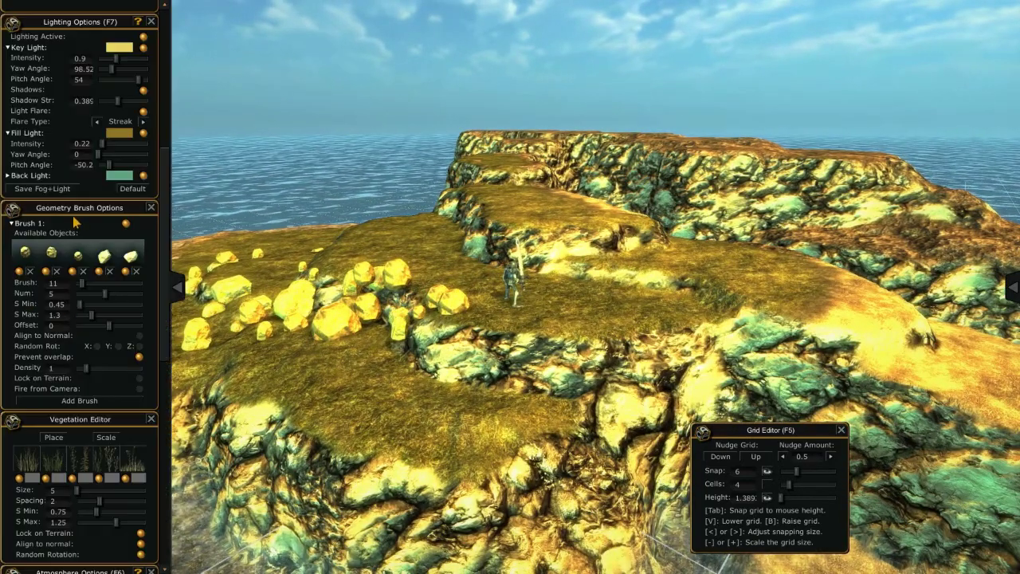
left_click_drag(73, 224, 290, 331)
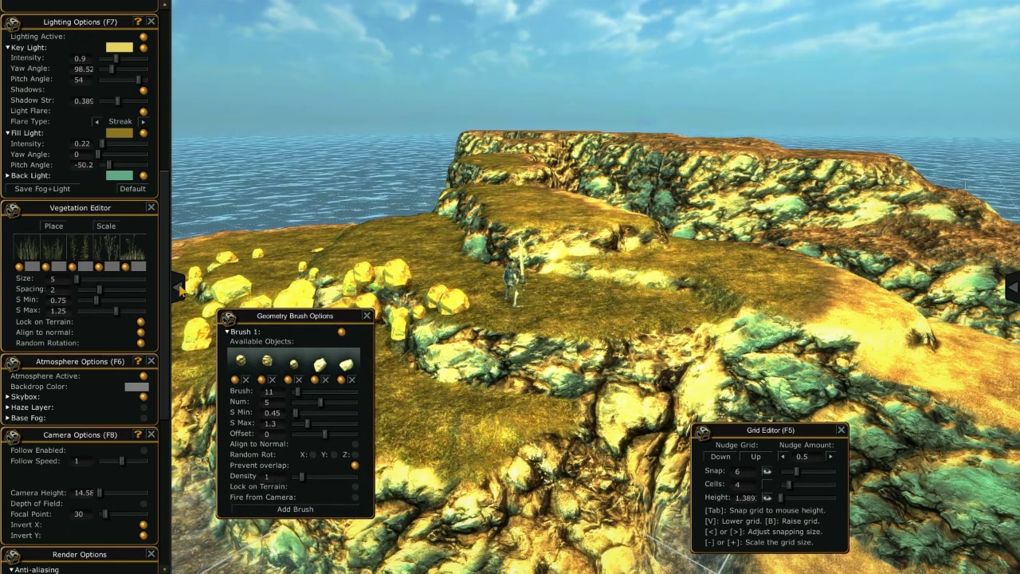
left_click(180, 292)
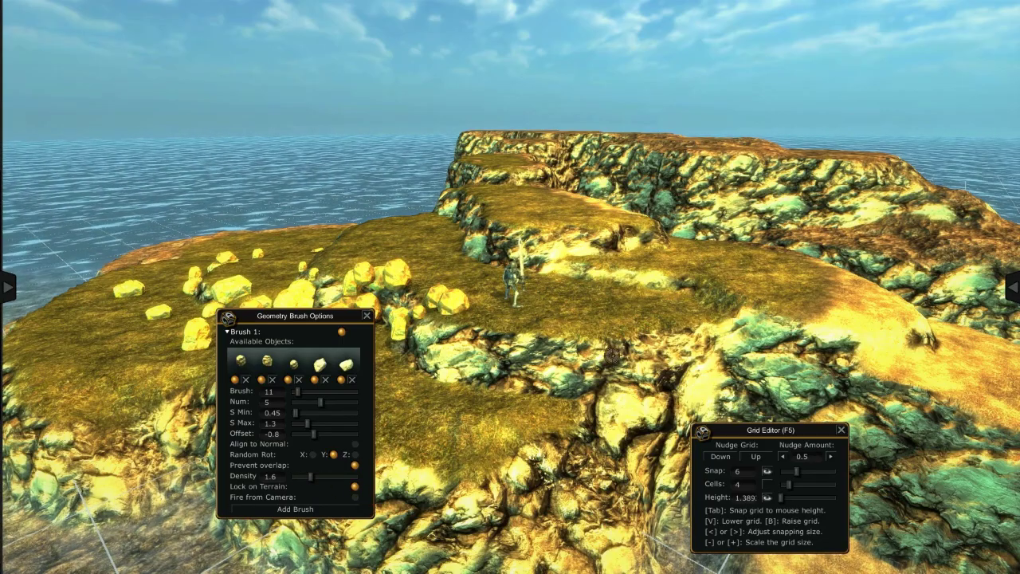
Orbit along the cliff, fly down toward the rocky channel, then pull back over the island
mouse_move(719, 297)
middle_mouse_down()
mouse_move(778, 390)
mouse_move(415, 408)
mouse_move(848, 228)
mouse_move(640, 309)
mouse_move(665, 300)
mouse_move(683, 244)
mouse_move(643, 231)
mouse_move(573, 242)
middle_mouse_up()
middle_click_drag(533, 388, 533, 342)
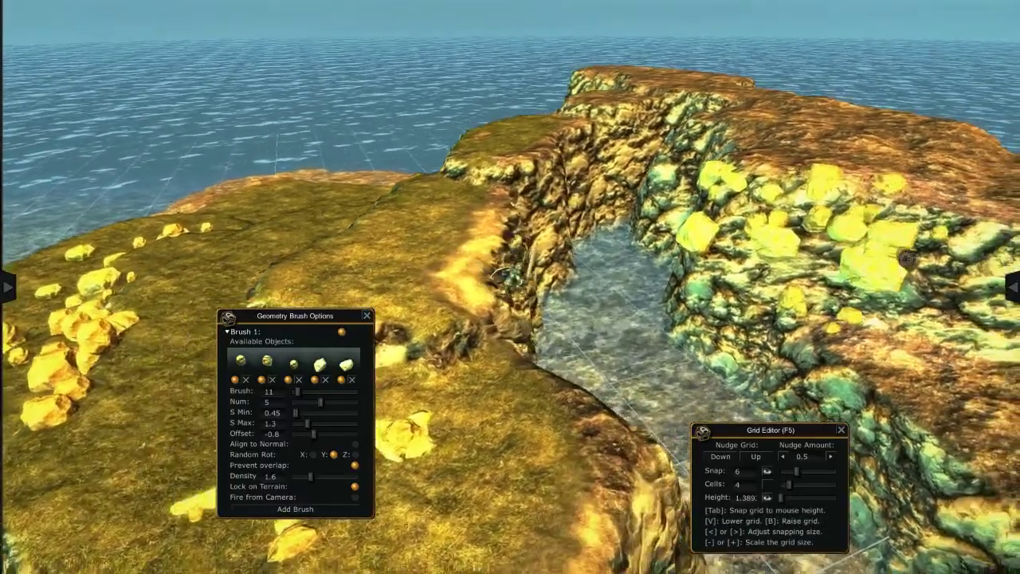
mouse_move(908, 259)
middle_mouse_down()
mouse_move(884, 245)
mouse_move(934, 121)
middle_mouse_up()
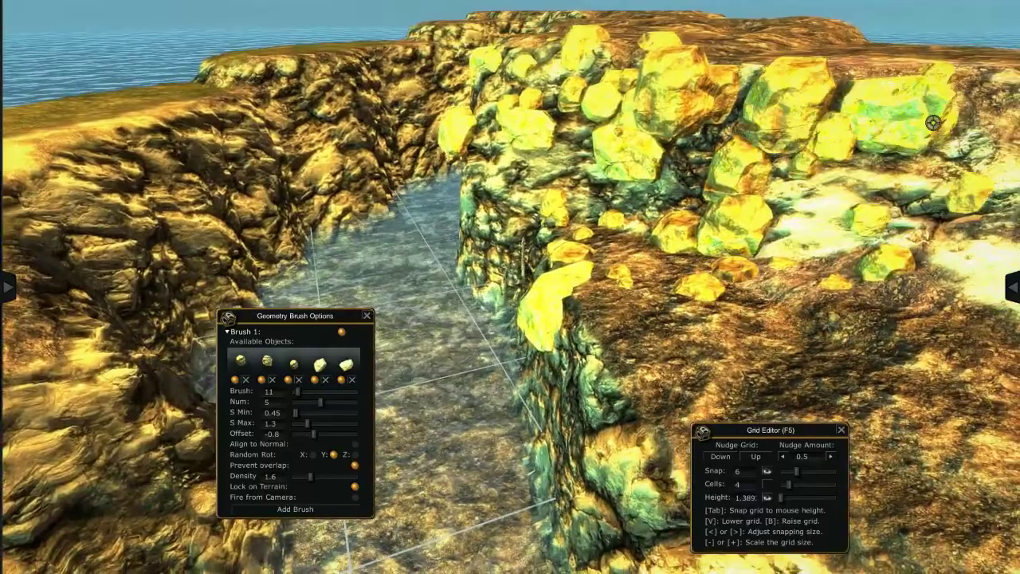
middle_click_drag(821, 77, 860, 85)
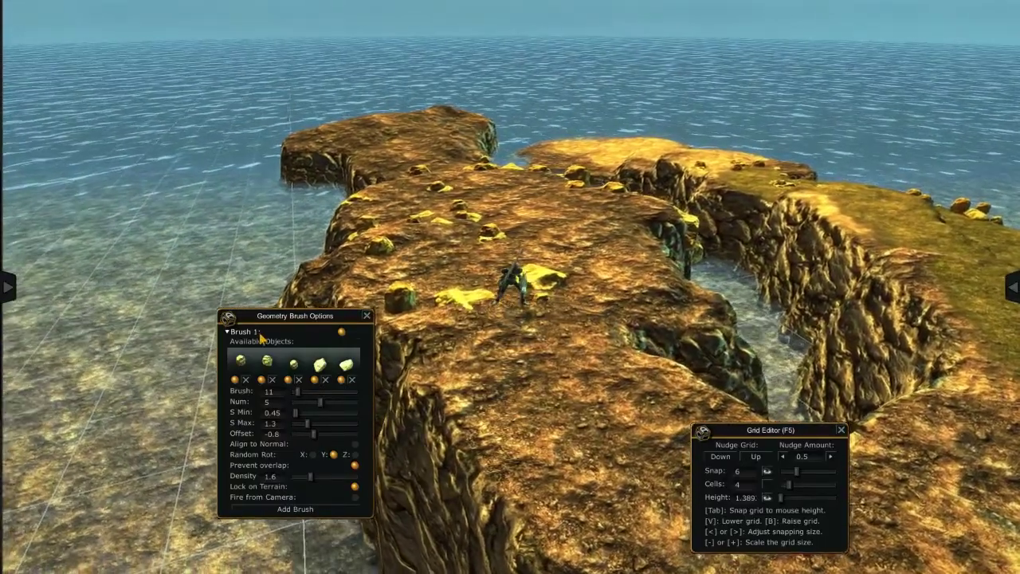
Collapse Brush 1, add a second brush, and show the warehouse's Rocks_02 collection
left_click(246, 331)
left_click(286, 345)
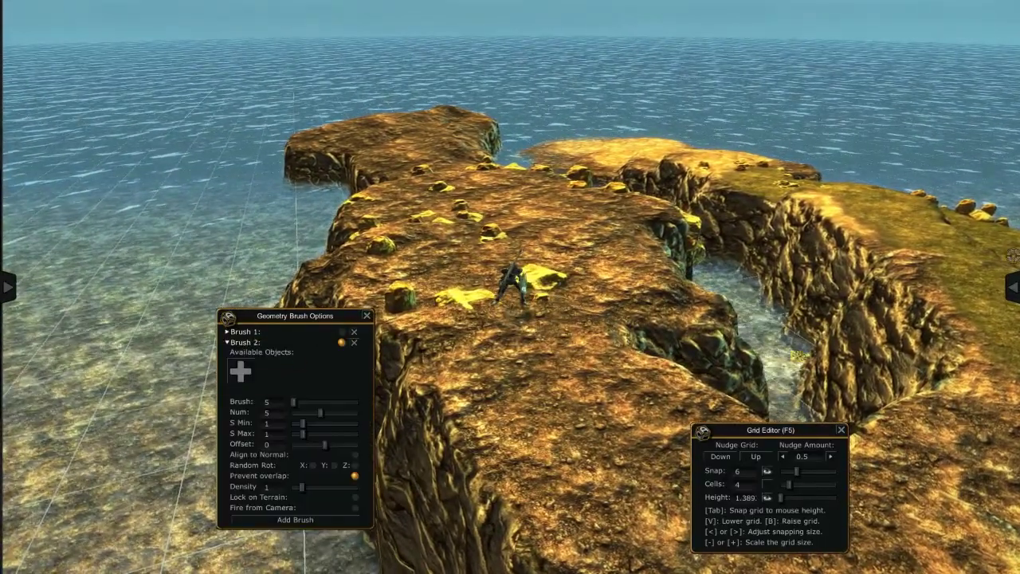
left_click(1012, 289)
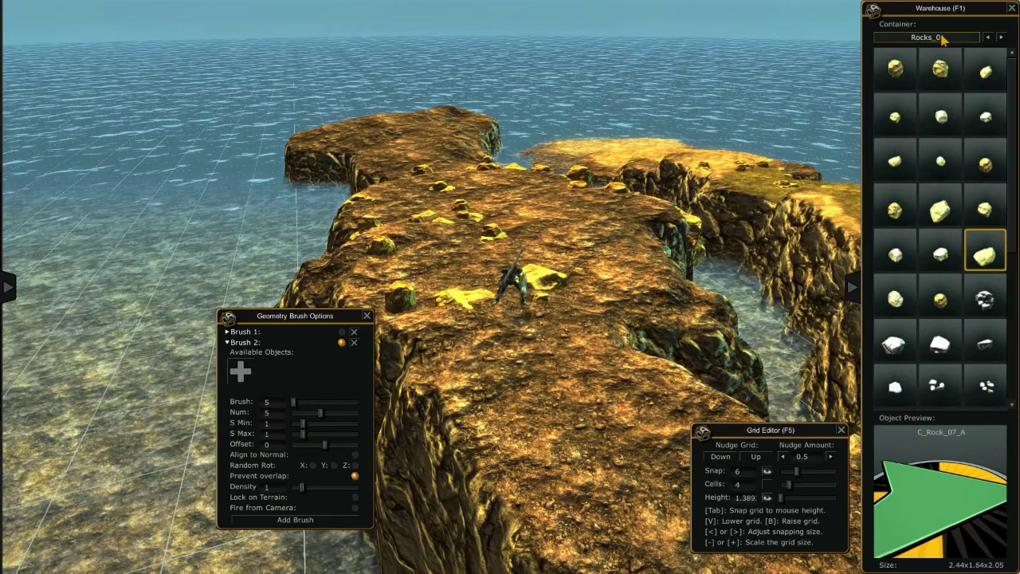
scroll(941, 255, "down", 3)
scroll(943, 271, "down", 3)
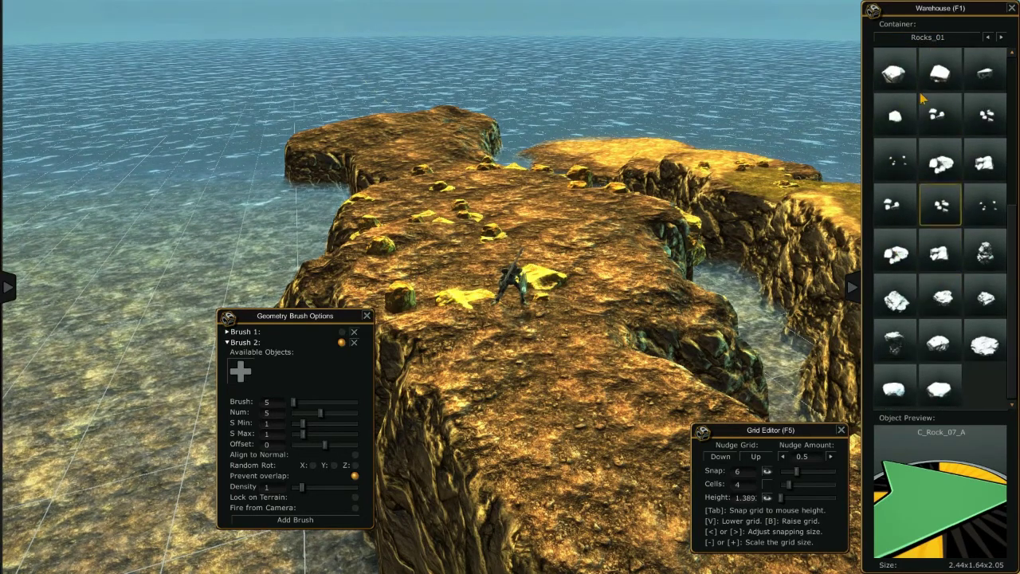
left_click(930, 38)
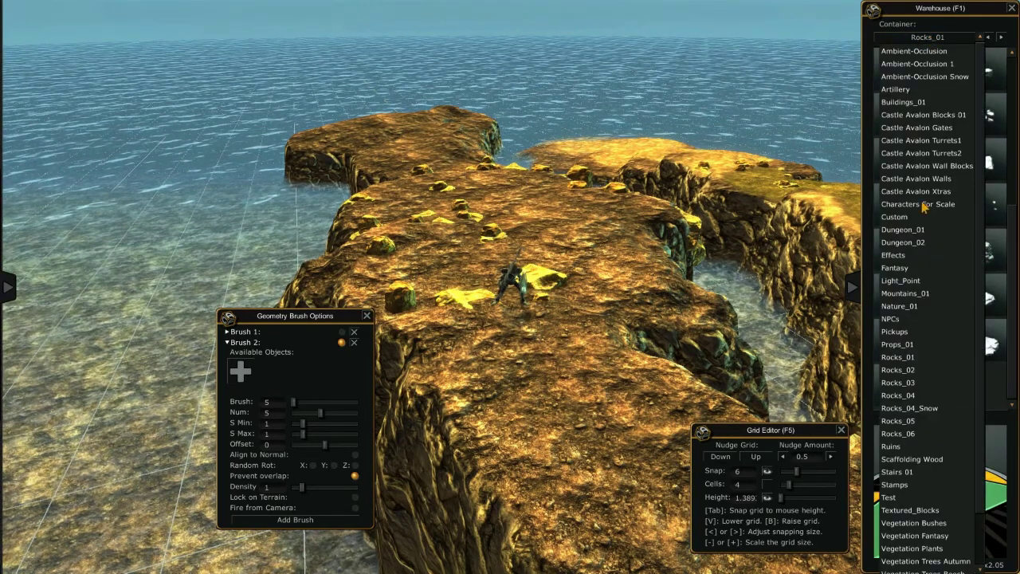
left_click(900, 370)
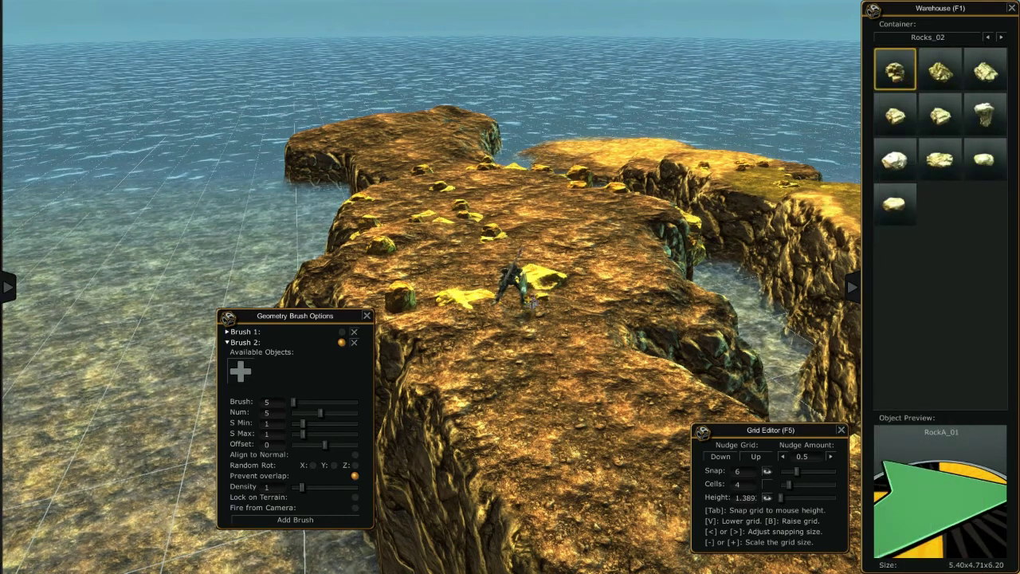
Add RockA_01, RockA_02 and RockA_03 to Brush 2
left_click(240, 371)
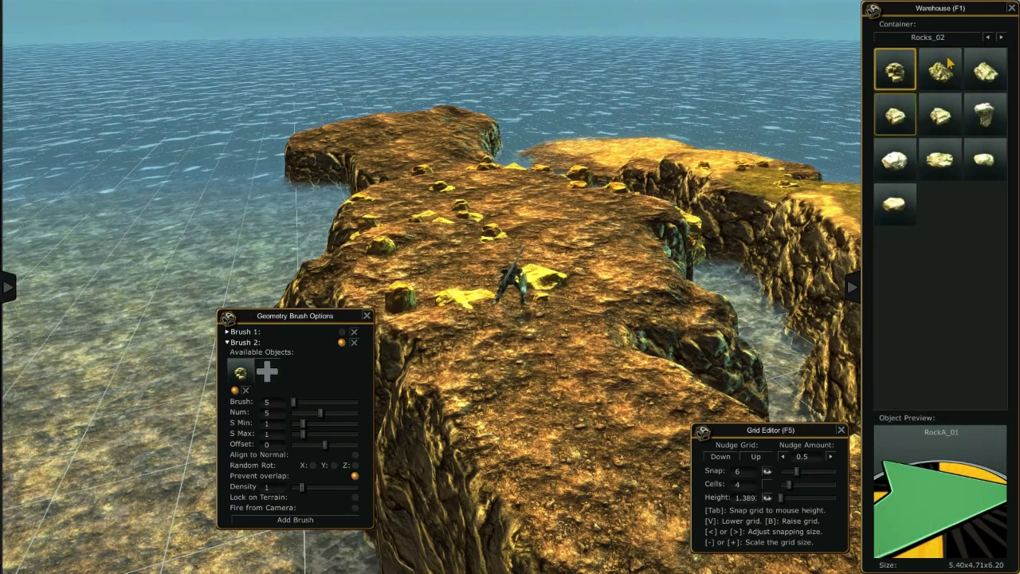
left_click(267, 369)
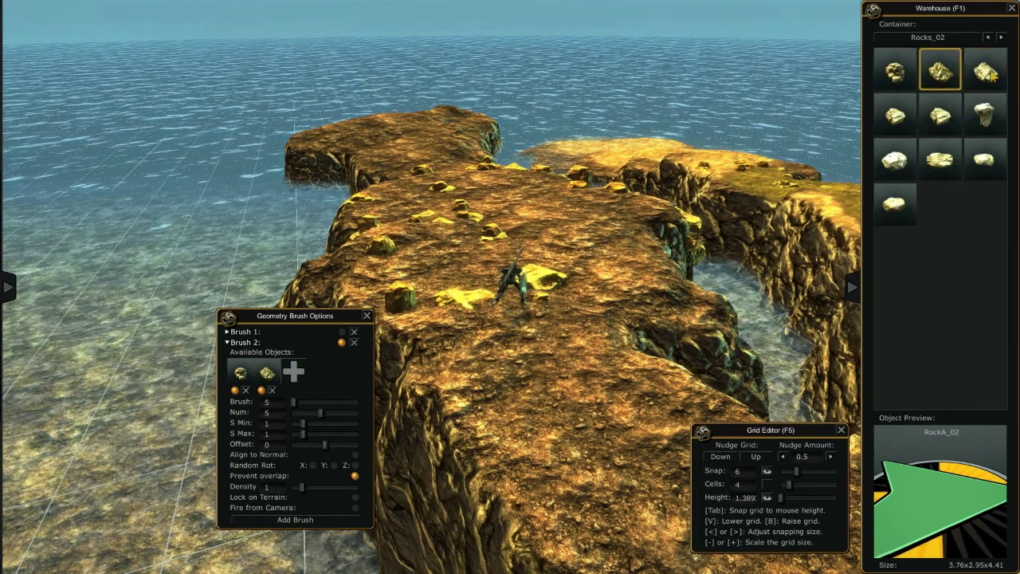
left_click(294, 371)
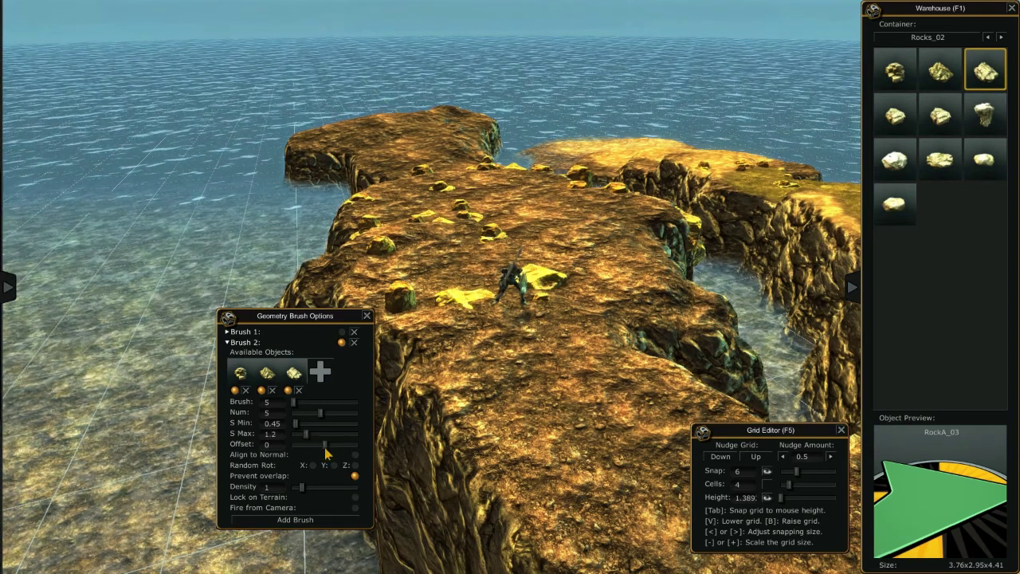
Enable Lock on Terrain and Align to Normal, painting large rocks on the cliff edge and terrace
left_click(355, 496)
left_click(497, 439)
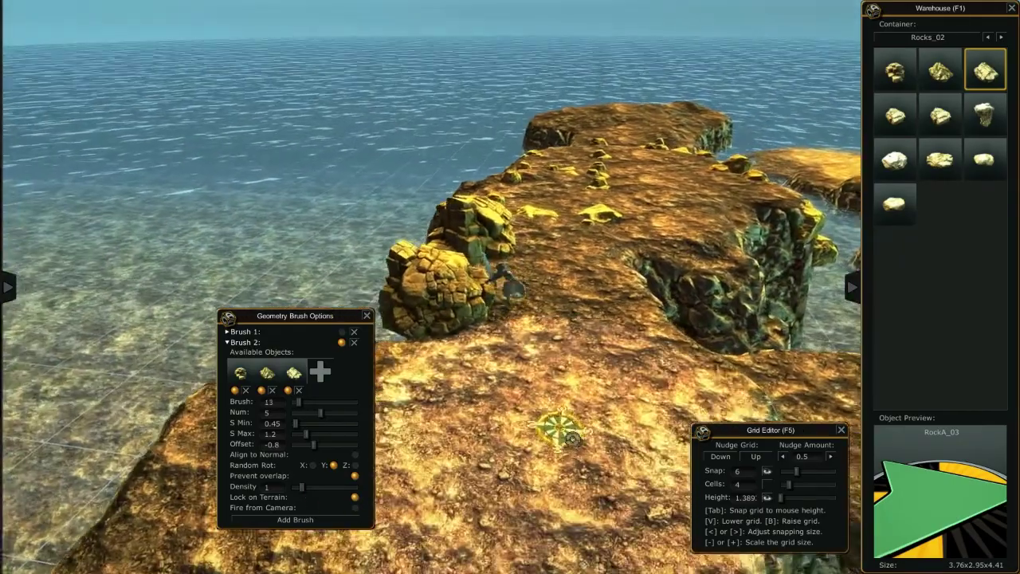
scroll(558, 430, "up", 6)
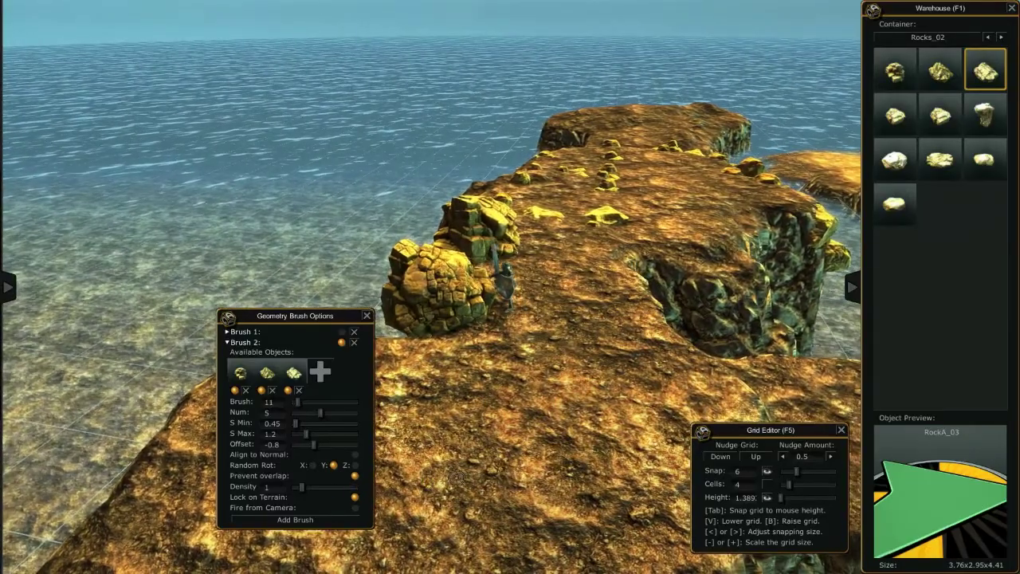
left_click(355, 454)
left_click(642, 470)
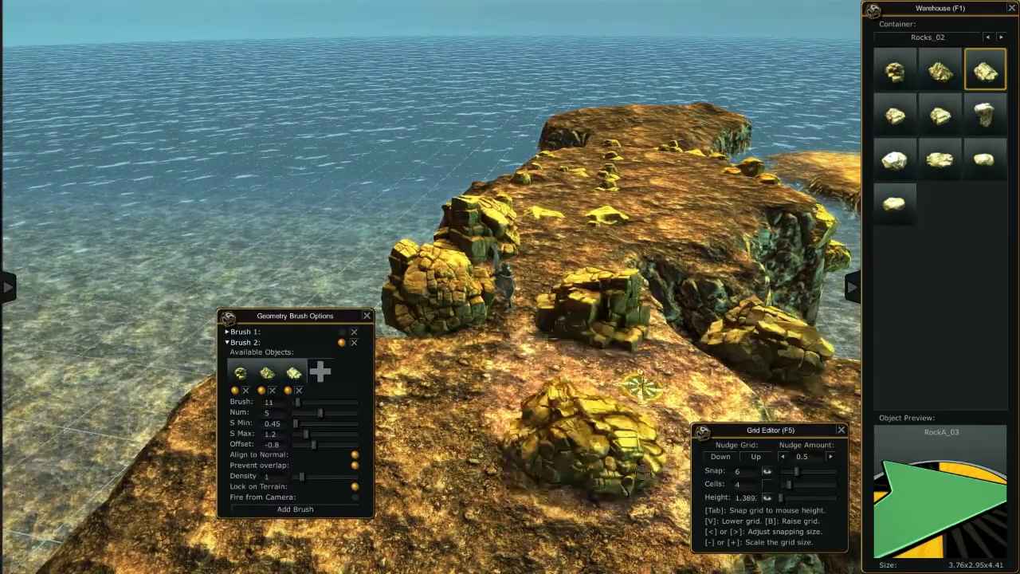
Move the brush settings window aside to reveal a hidden rock while orbiting the cliff
mouse_move(608, 516)
middle_mouse_down()
mouse_move(504, 390)
mouse_move(510, 461)
middle_mouse_up()
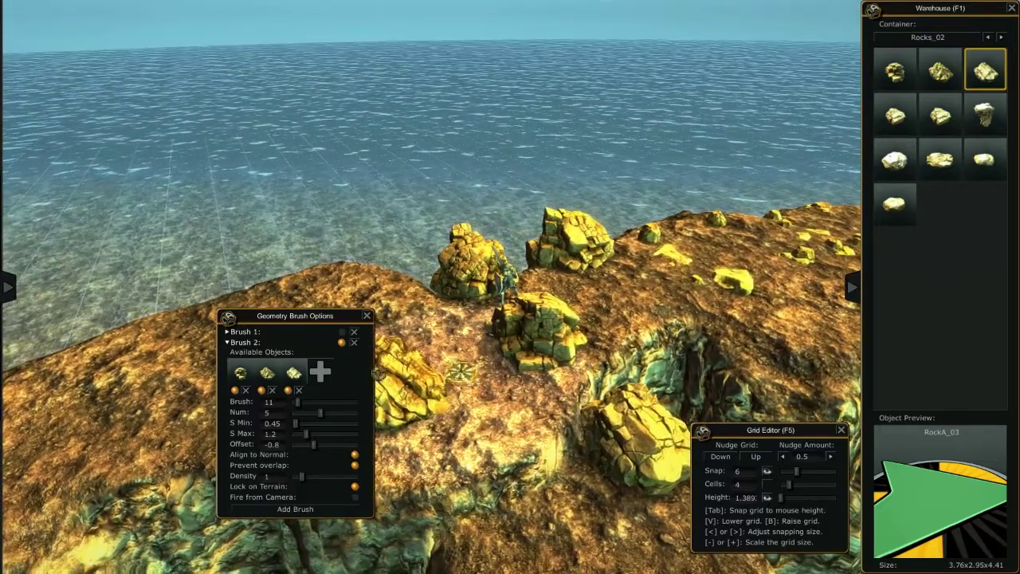
left_click_drag(341, 321, 189, 218)
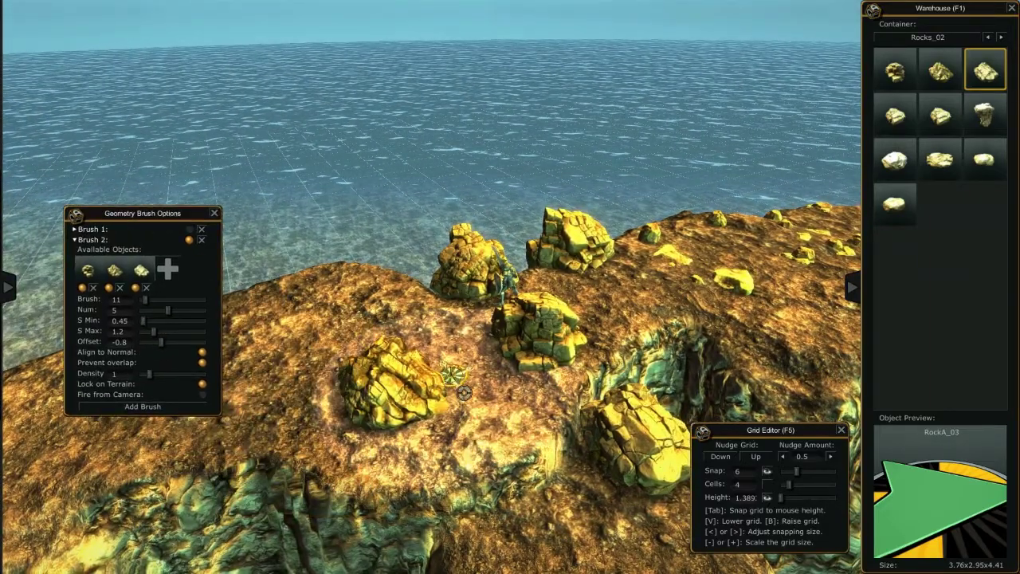
middle_click_drag(485, 403, 587, 369)
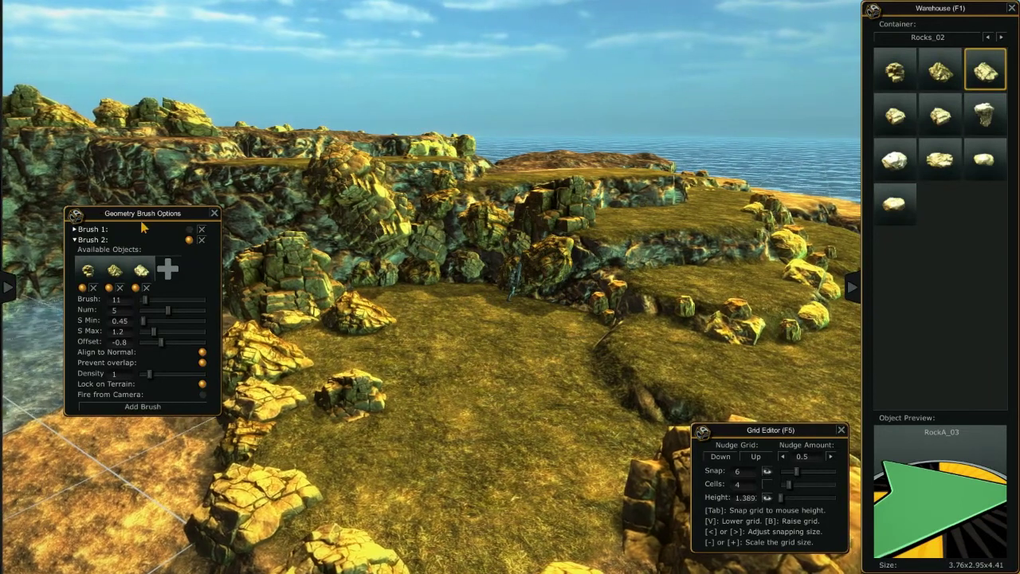
Close Geometry Brush Options with F4 and detach the Terrain Editor to float over the scene
key("F4")
left_click(10, 290)
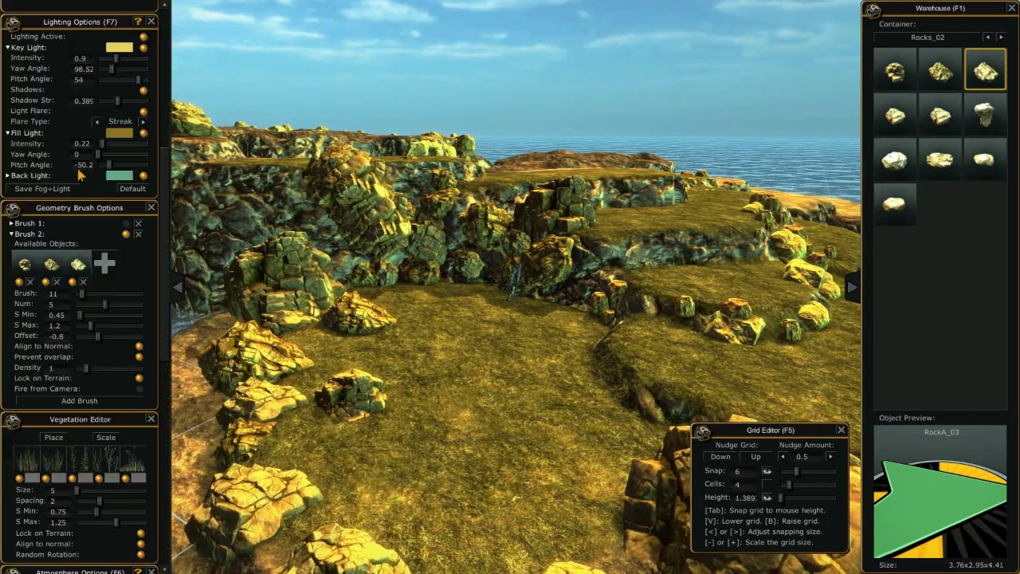
scroll(90, 161, "up", 3)
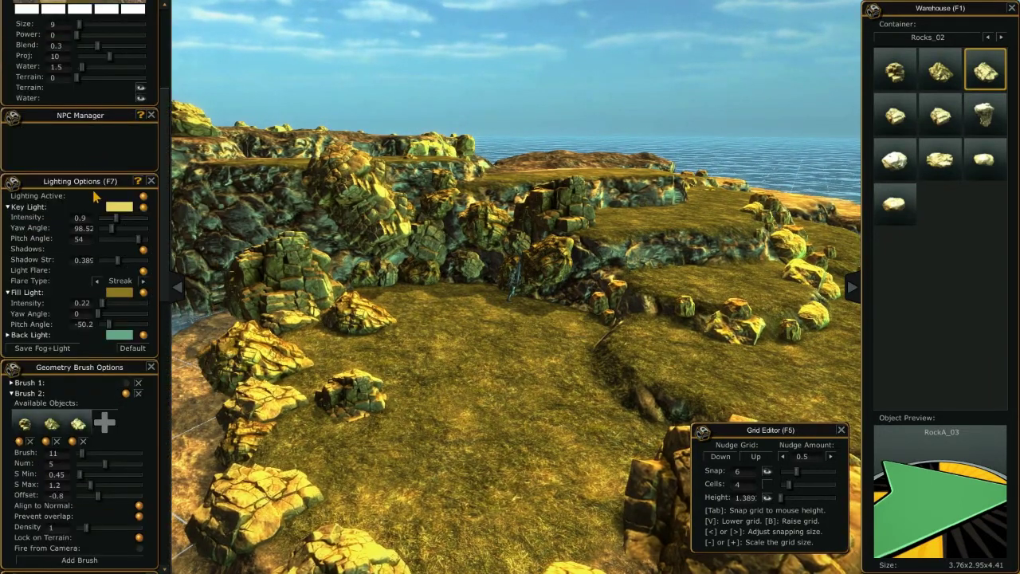
scroll(98, 151, "up", 2)
left_click_drag(162, 71, 175, 22)
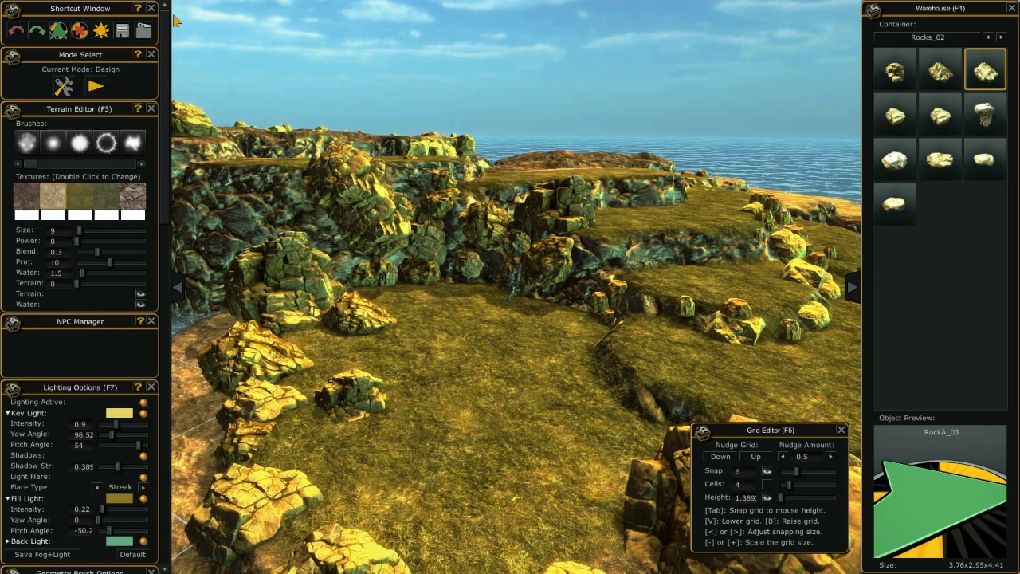
left_click_drag(96, 109, 338, 257)
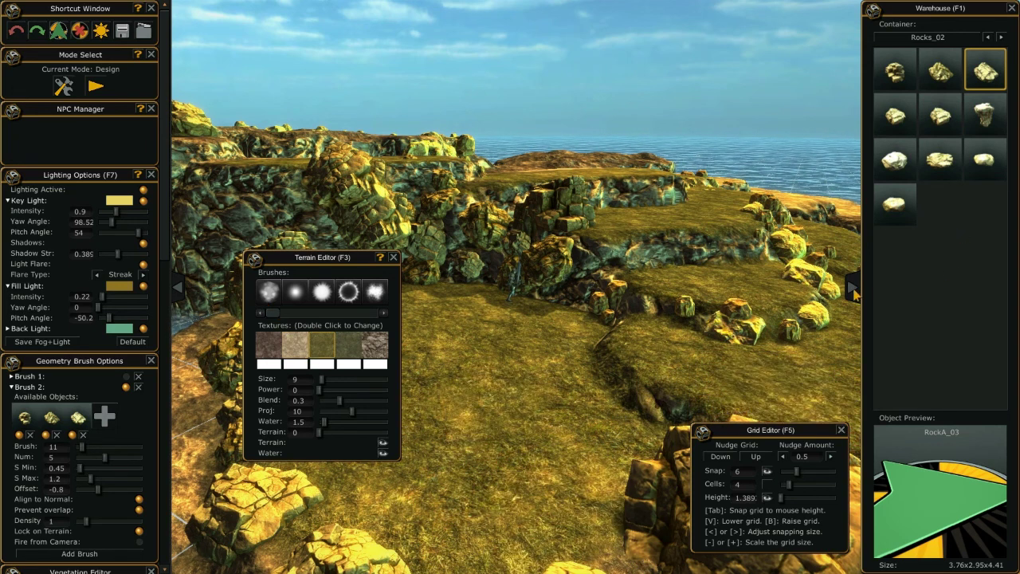
Snap the grid to terrain height and sculpt a flat shoal outward into the sea
left_click(855, 289)
key("Tab")
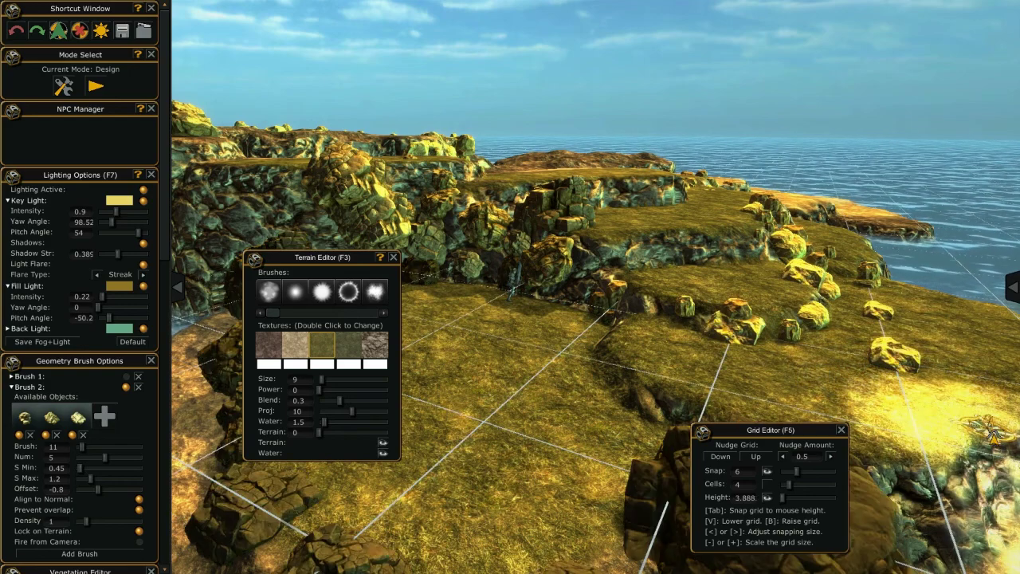
key("w")
key("w")
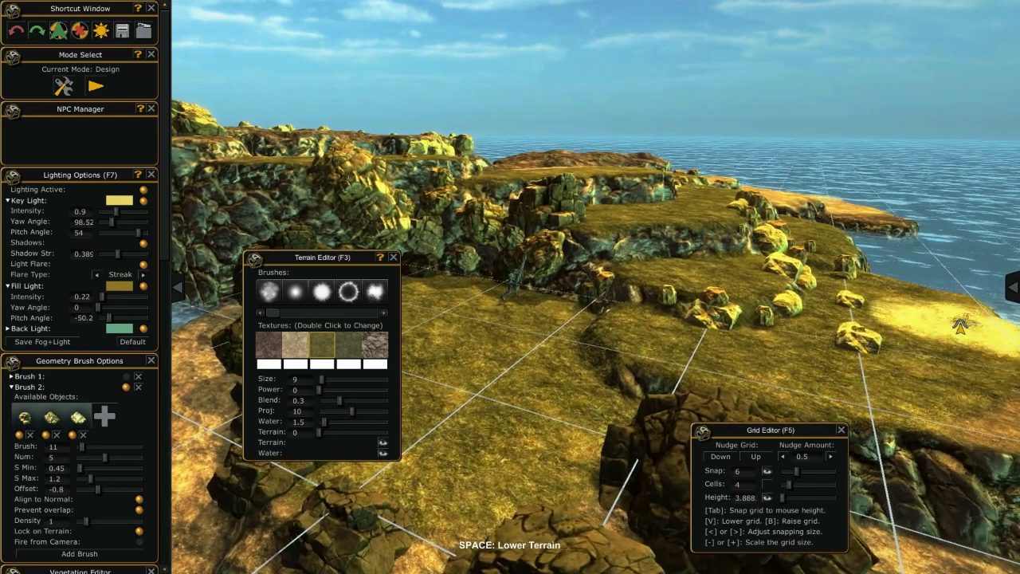
key("d")
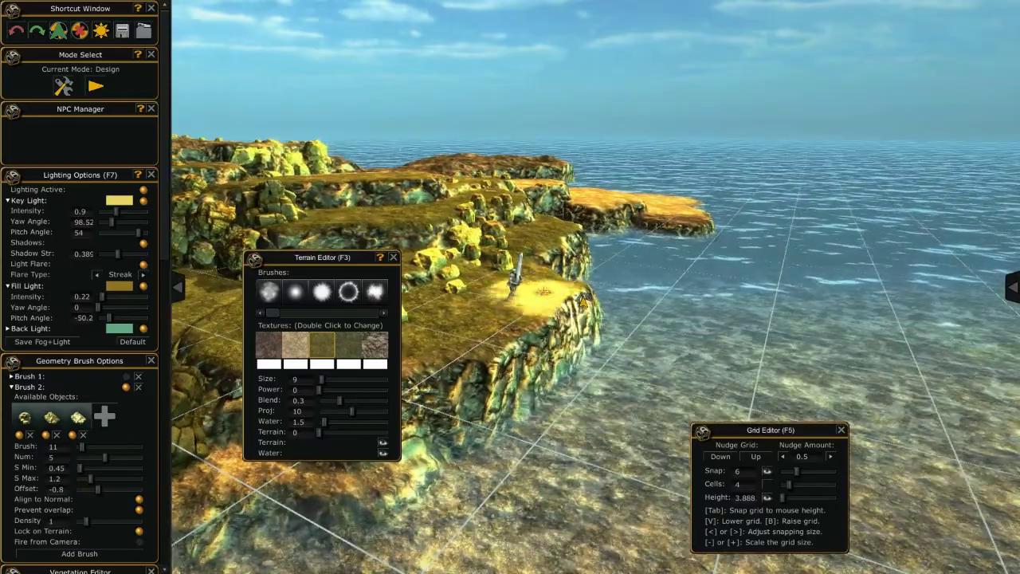
left_click_drag(682, 310, 762, 323)
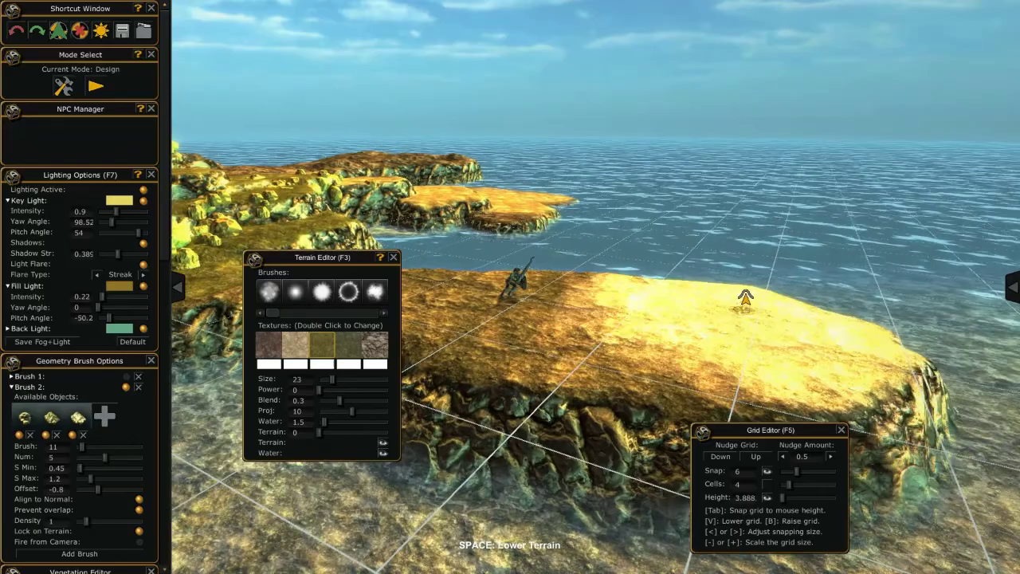
Dock the Terrain Editor back into the tool column and move the grid settings window aside
right_click_drag(745, 296, 745, 296)
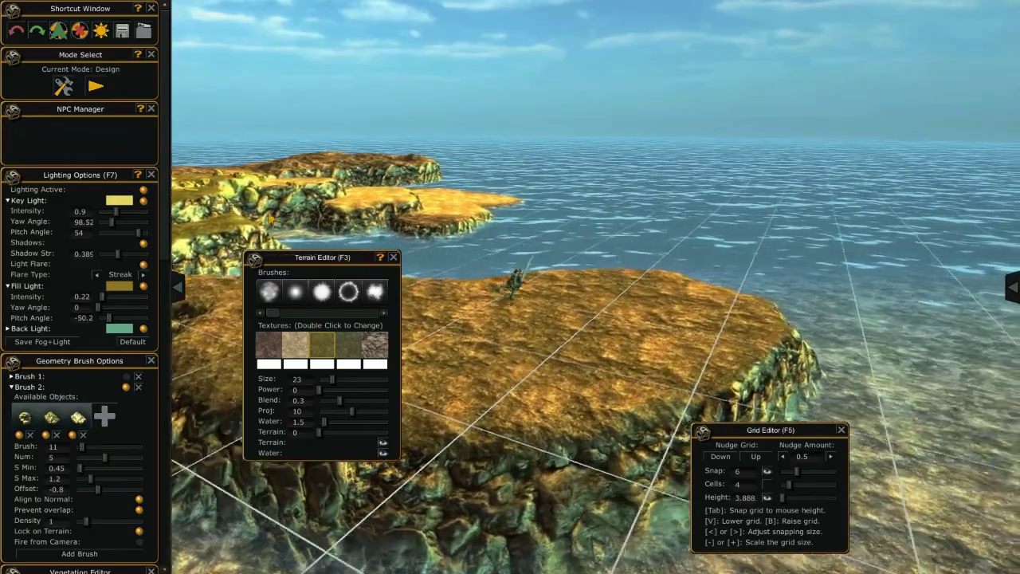
left_click_drag(319, 257, 80, 112)
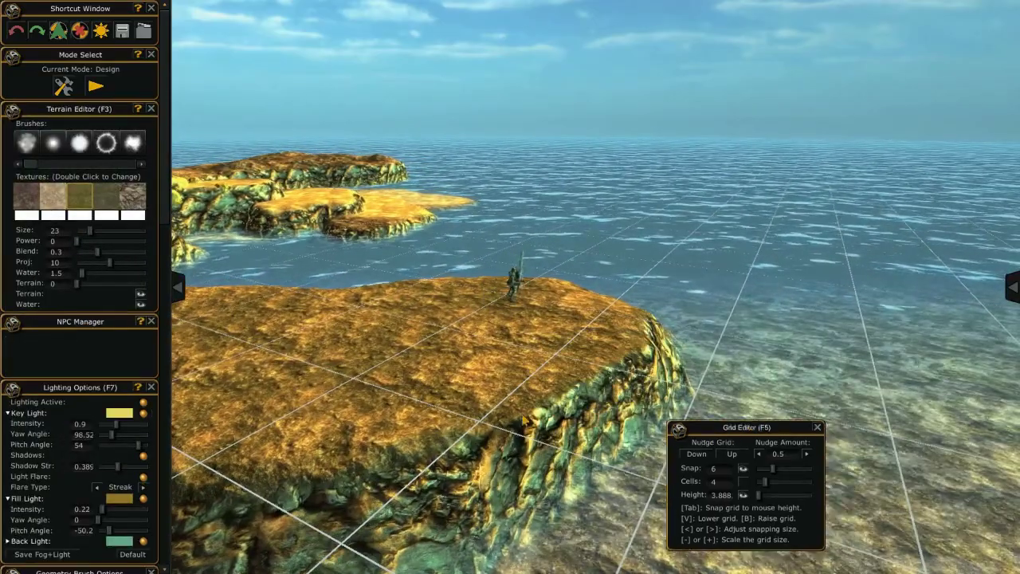
left_click_drag(526, 420, 383, 393)
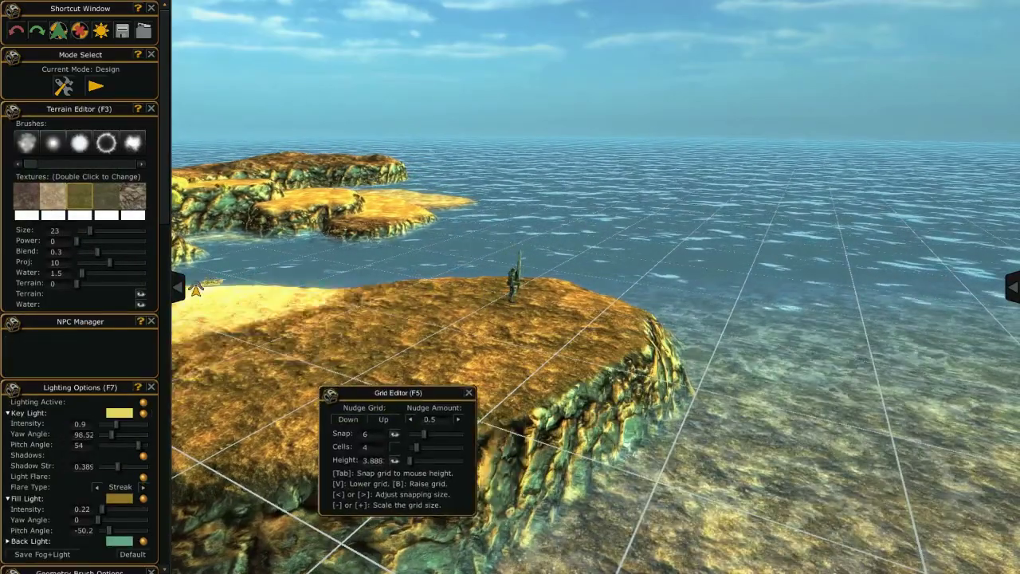
Lower the sculpting grid to height 1.888 and reposition the grid settings window
left_click(178, 289)
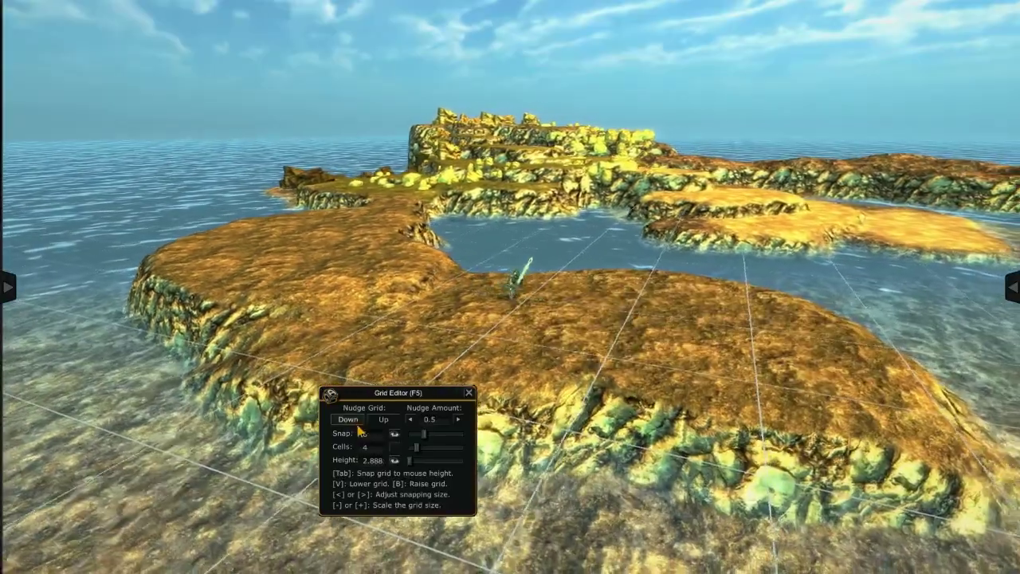
left_click(356, 424)
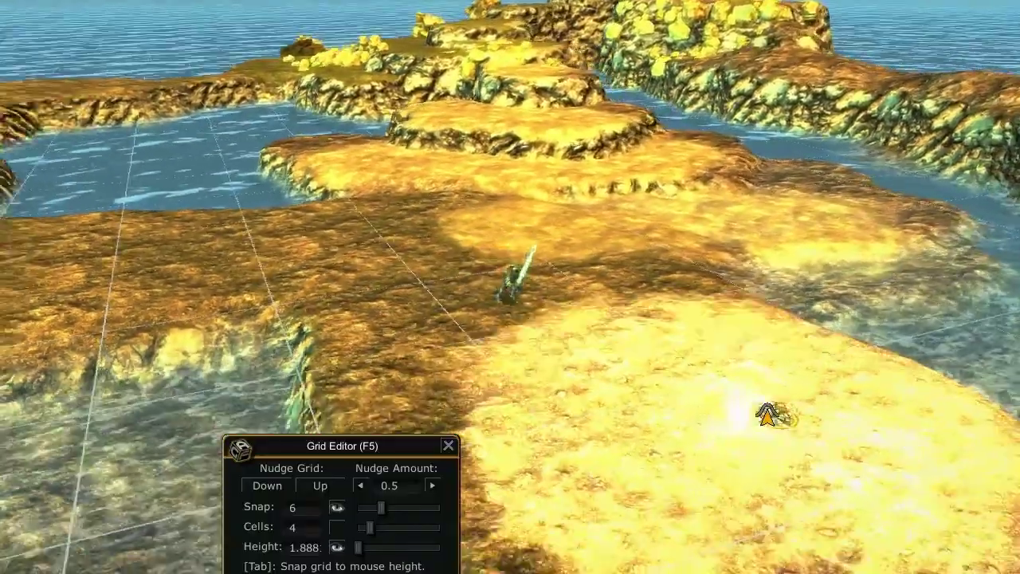
right_click_drag(767, 412, 573, 348)
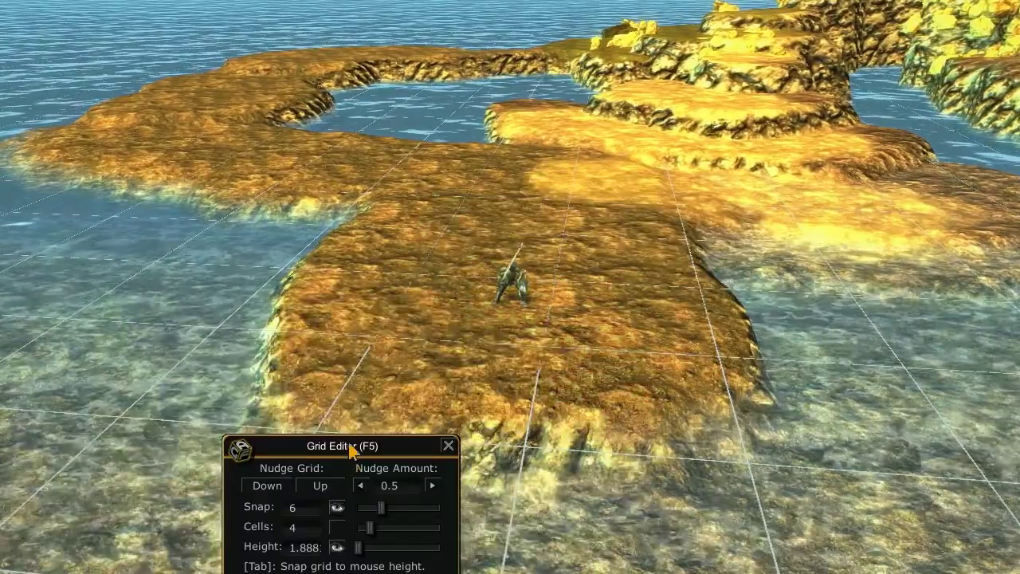
left_click_drag(343, 445, 309, 364)
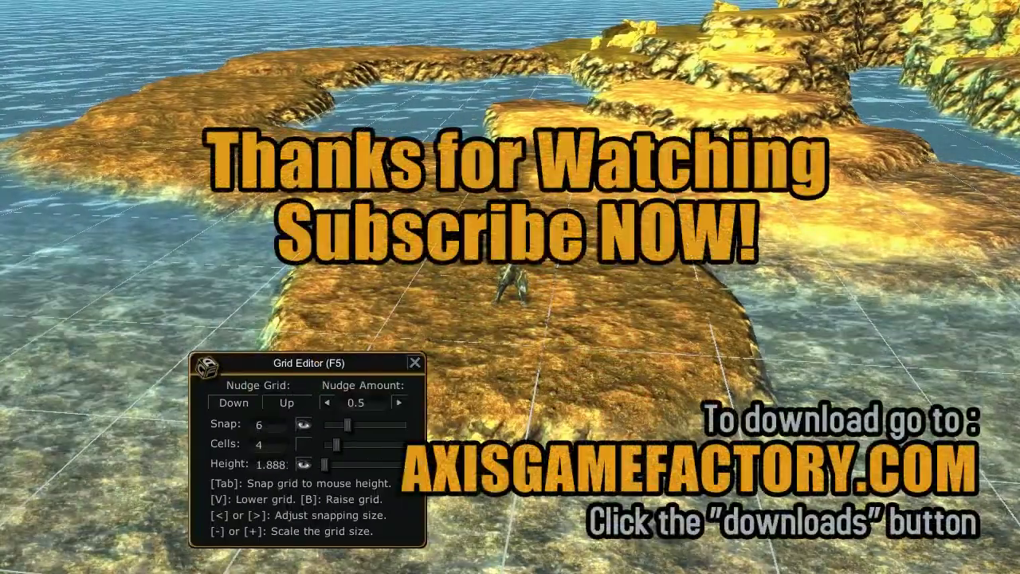